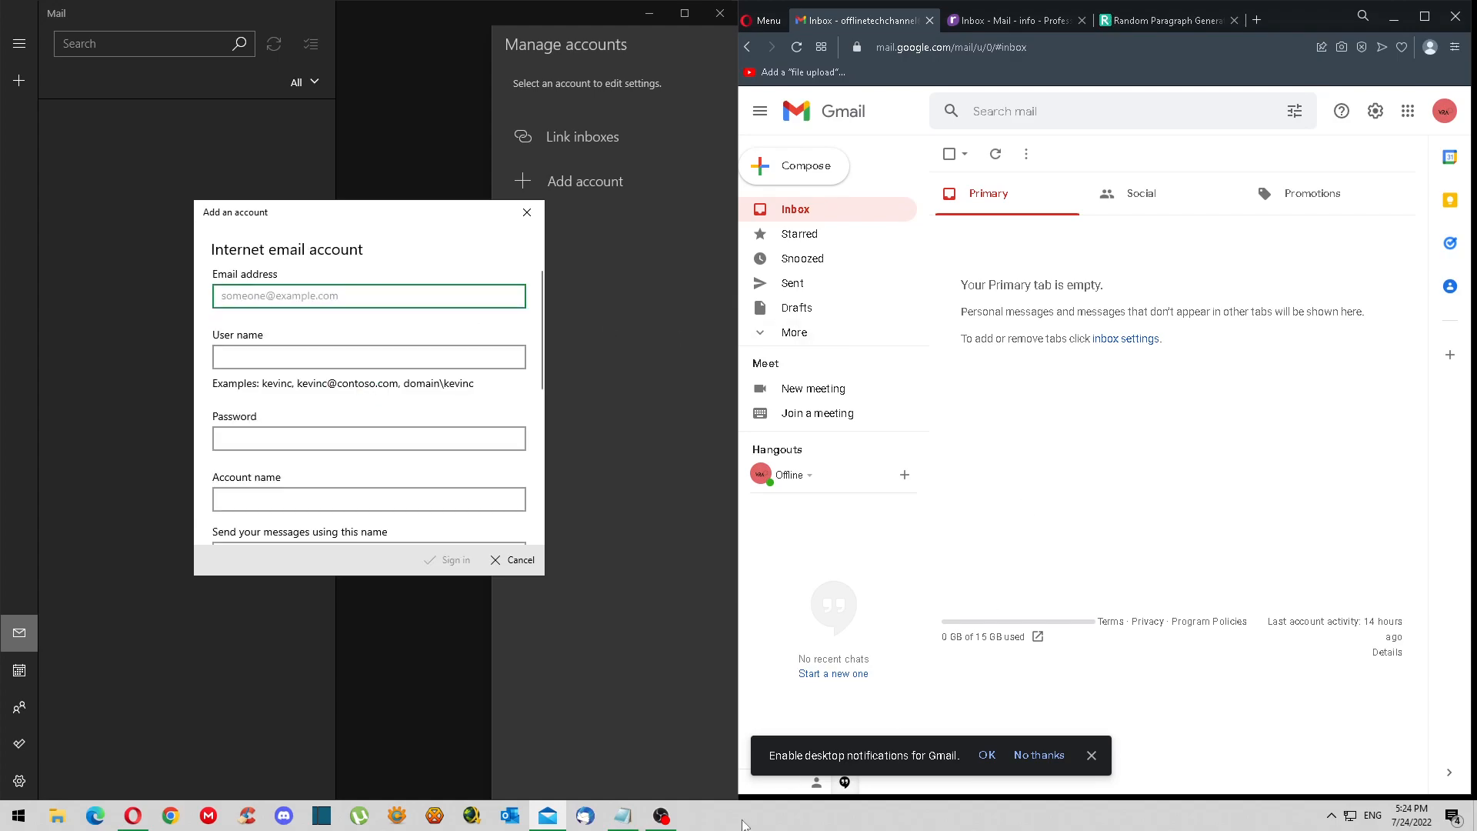
- Paste the account's e-mail address from the notes as address and user name, plus the password
{"action": "left_click", "coordinate": [623, 816]}
{"action": "left_click_drag", "start_coordinate": [1000, 263], "coordinate": [911, 263]}
{"action": "key", "text": "ctrl+c"}
{"action": "left_click", "coordinate": [328, 343]}
{"action": "key", "text": "ctrl+v"}
{"action": "left_click", "coordinate": [306, 356]}
{"action": "key", "text": "ctrl+v"}
{"action": "left_click", "coordinate": [288, 436]}
{"action": "left_click_drag", "start_coordinate": [1000, 254], "coordinate": [910, 253]}
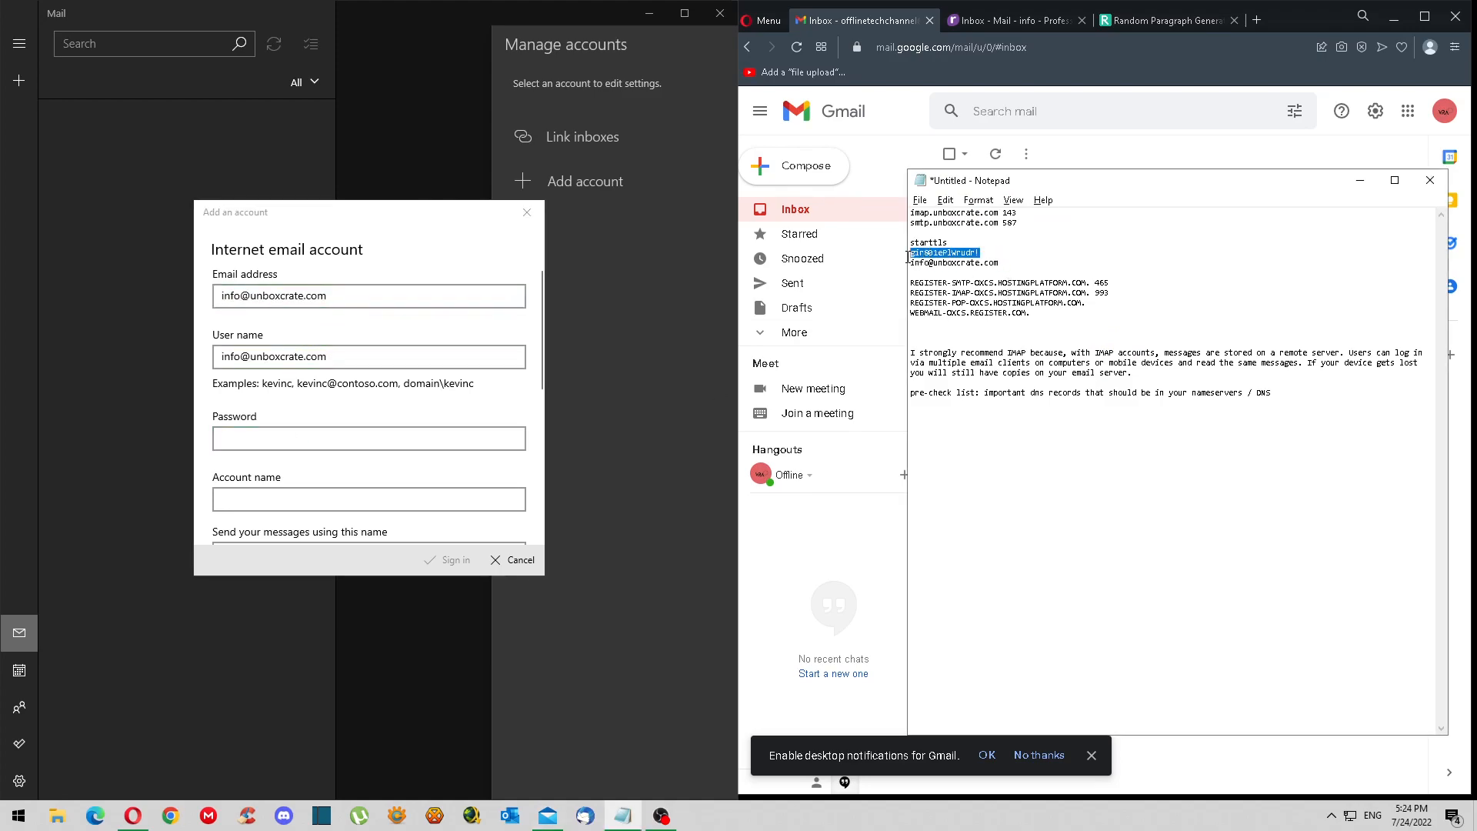
{"action": "left_click", "coordinate": [405, 441]}
{"action": "key", "text": "ctrl+v"}
- Reuse the e-mail address as the account name and enter 'Info' as the sender name
{"action": "left_click", "coordinate": [412, 499]}
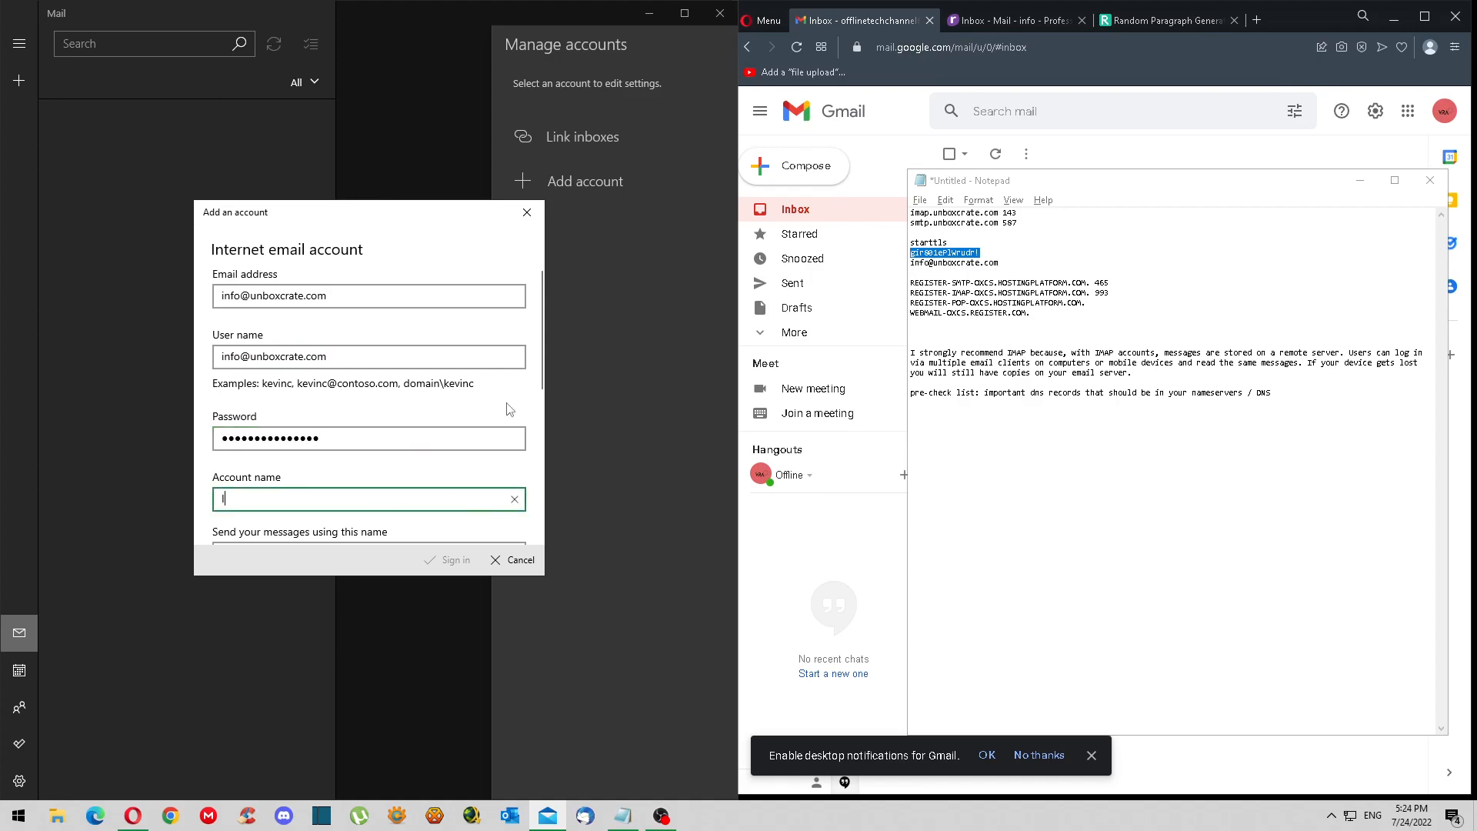
{"action": "left_click_drag", "start_coordinate": [339, 357], "coordinate": [201, 351]}
{"action": "key", "text": "ctrl+c"}
{"action": "left_click", "coordinate": [369, 500]}
{"action": "key", "text": "ctrl+v"}
{"action": "scroll", "coordinate": [370, 431], "scroll_direction": "down", "scroll_amount": 3}
{"action": "left_click", "coordinate": [377, 385]}
{"action": "type", "text": "Info"}
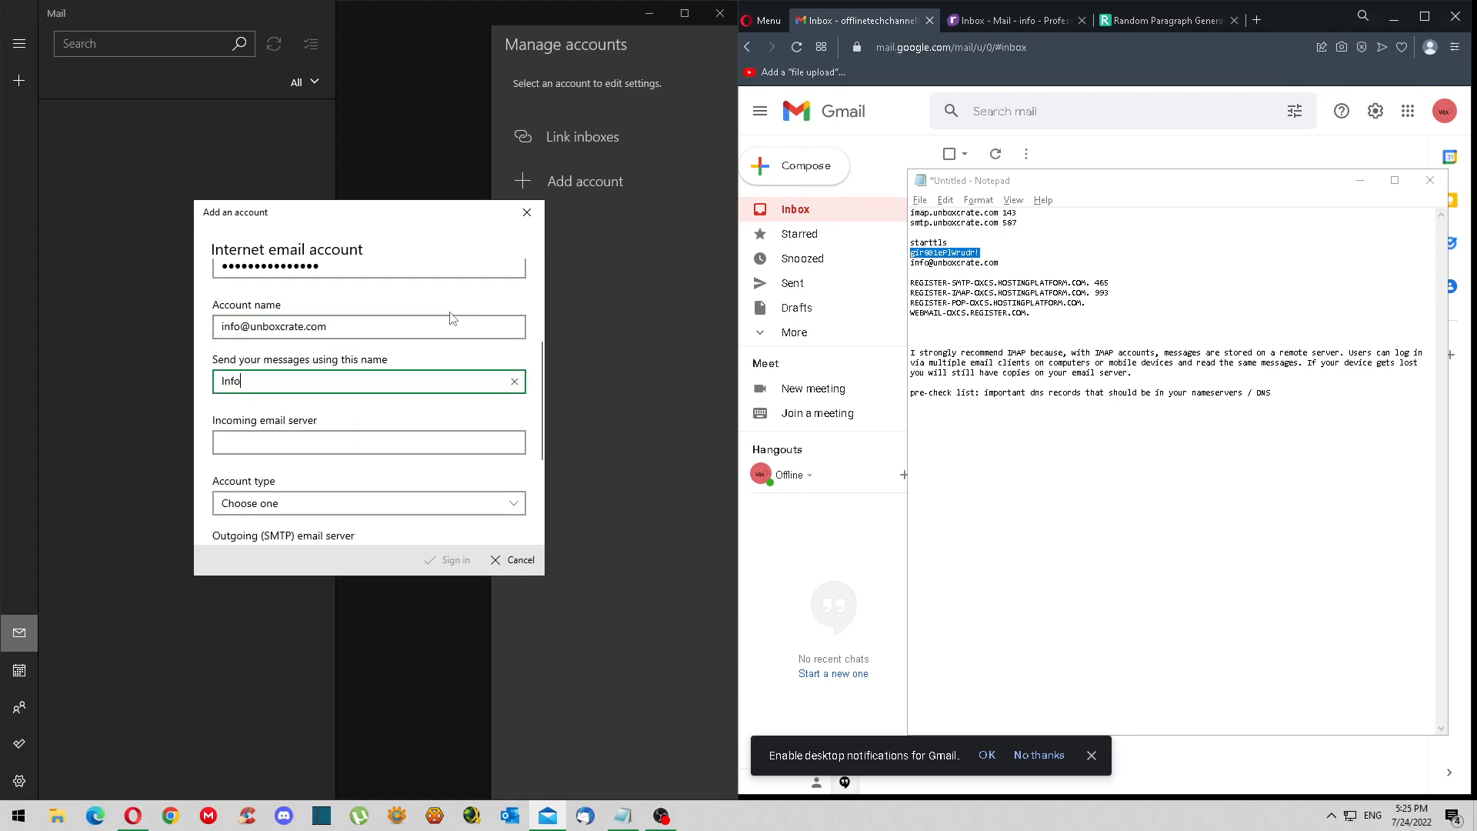
{"action": "left_click", "coordinate": [473, 432]}
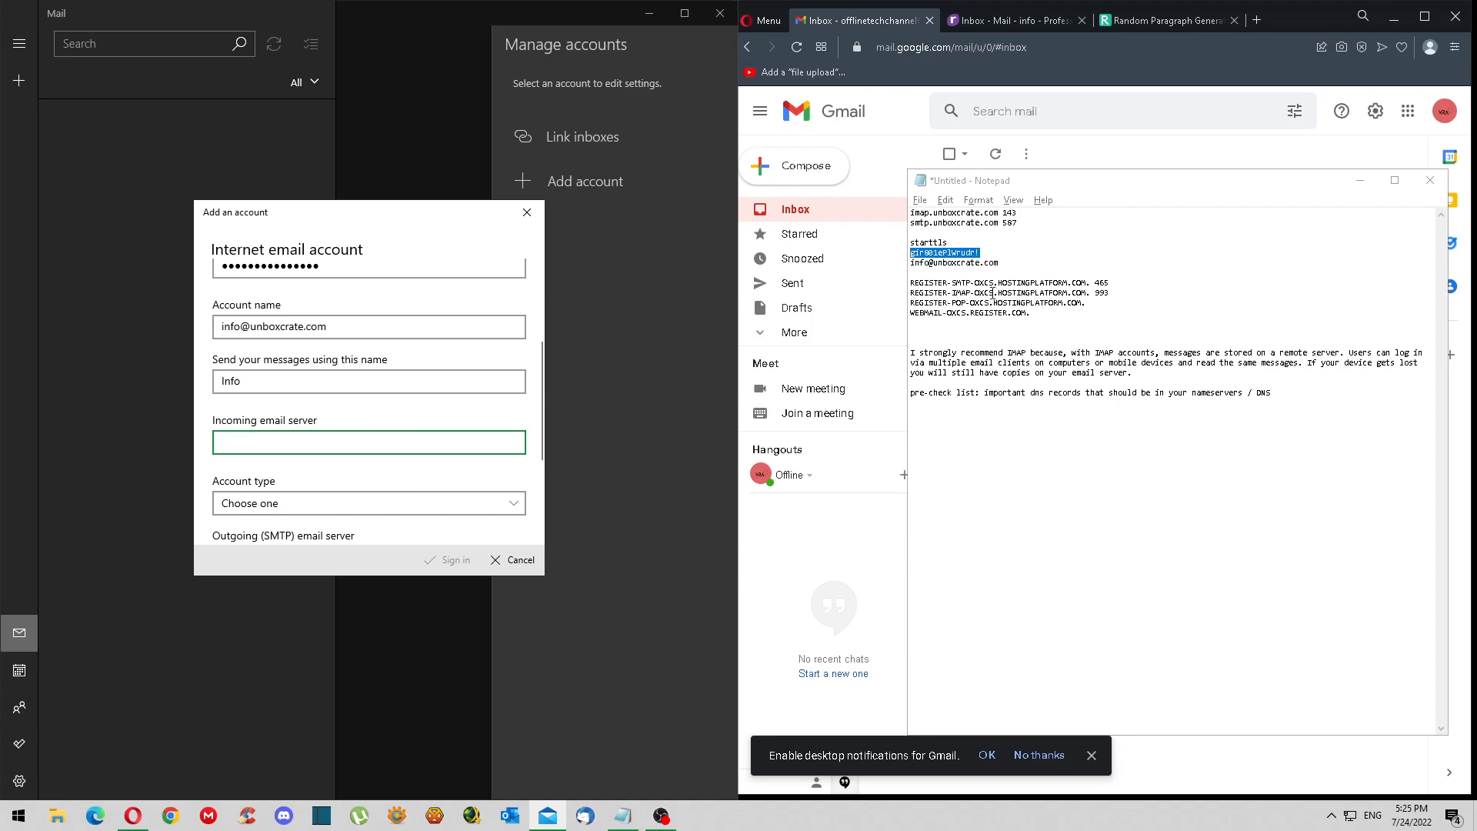
- Set the incoming server to REGISTER-IMAP-OXCS.HOSTINGPLATFORM.COM with account type IMAP4
{"action": "left_click", "coordinate": [1026, 293]}
{"action": "left_click_drag", "start_coordinate": [1086, 293], "coordinate": [909, 294]}
{"action": "left_click", "coordinate": [352, 443]}
{"action": "key", "text": "ctrl+v"}
{"action": "left_click", "coordinate": [362, 504]}
{"action": "left_click", "coordinate": [361, 497]}
{"action": "scroll", "coordinate": [464, 452], "scroll_direction": "down", "scroll_amount": 1}
{"action": "scroll", "coordinate": [464, 452], "scroll_direction": "down", "scroll_amount": 1}
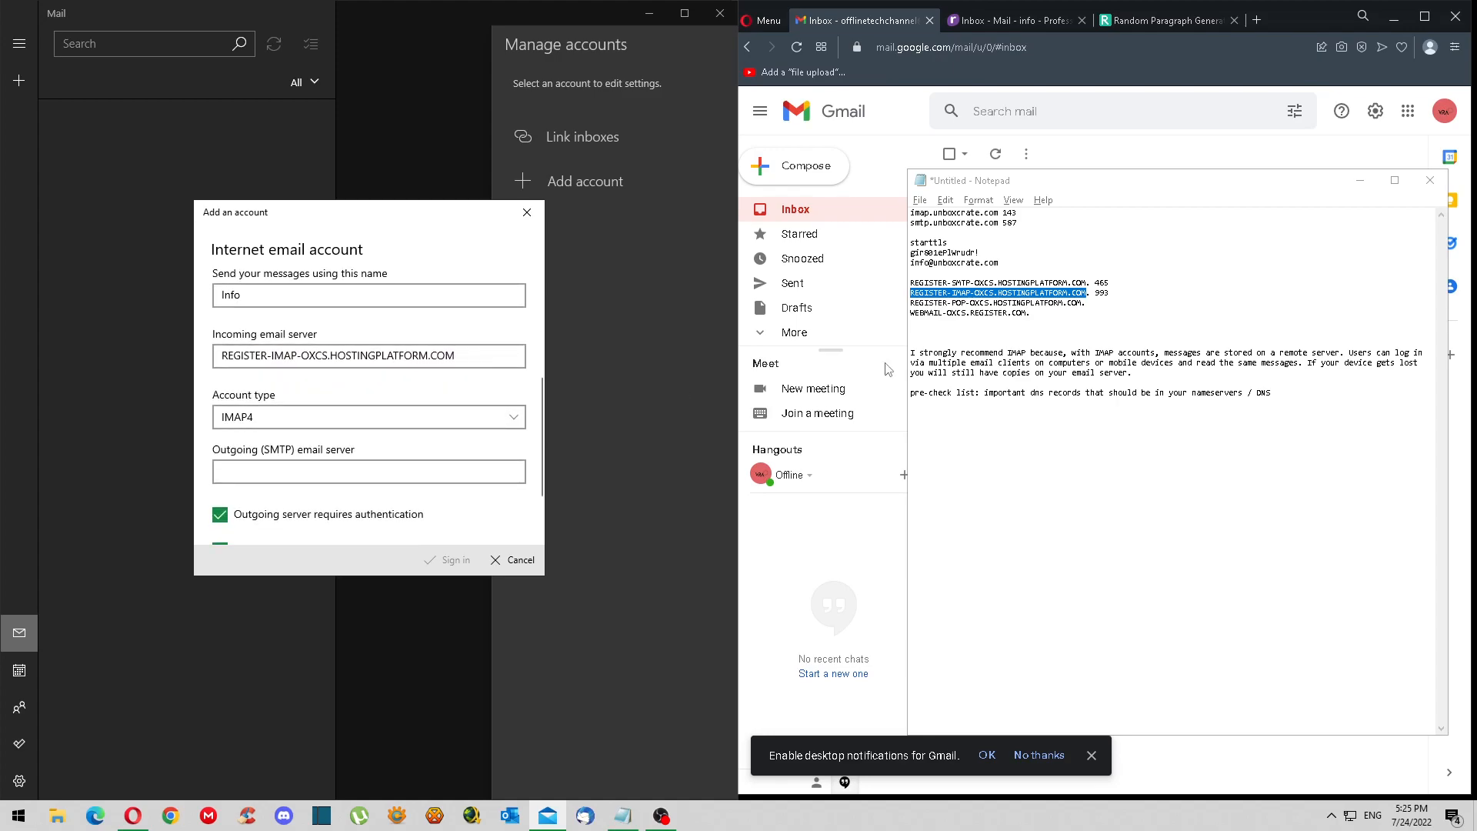
- Set the outgoing server to REGISTER-SMTP-OXCS.HOSTINGPLATFORM.COM and sign in to create the account
{"action": "left_click", "coordinate": [1087, 283]}
{"action": "left_click_drag", "start_coordinate": [1087, 283], "coordinate": [902, 284]}
{"action": "key", "text": "ctrl+c"}
{"action": "left_click", "coordinate": [421, 472]}
{"action": "key", "text": "ctrl+v"}
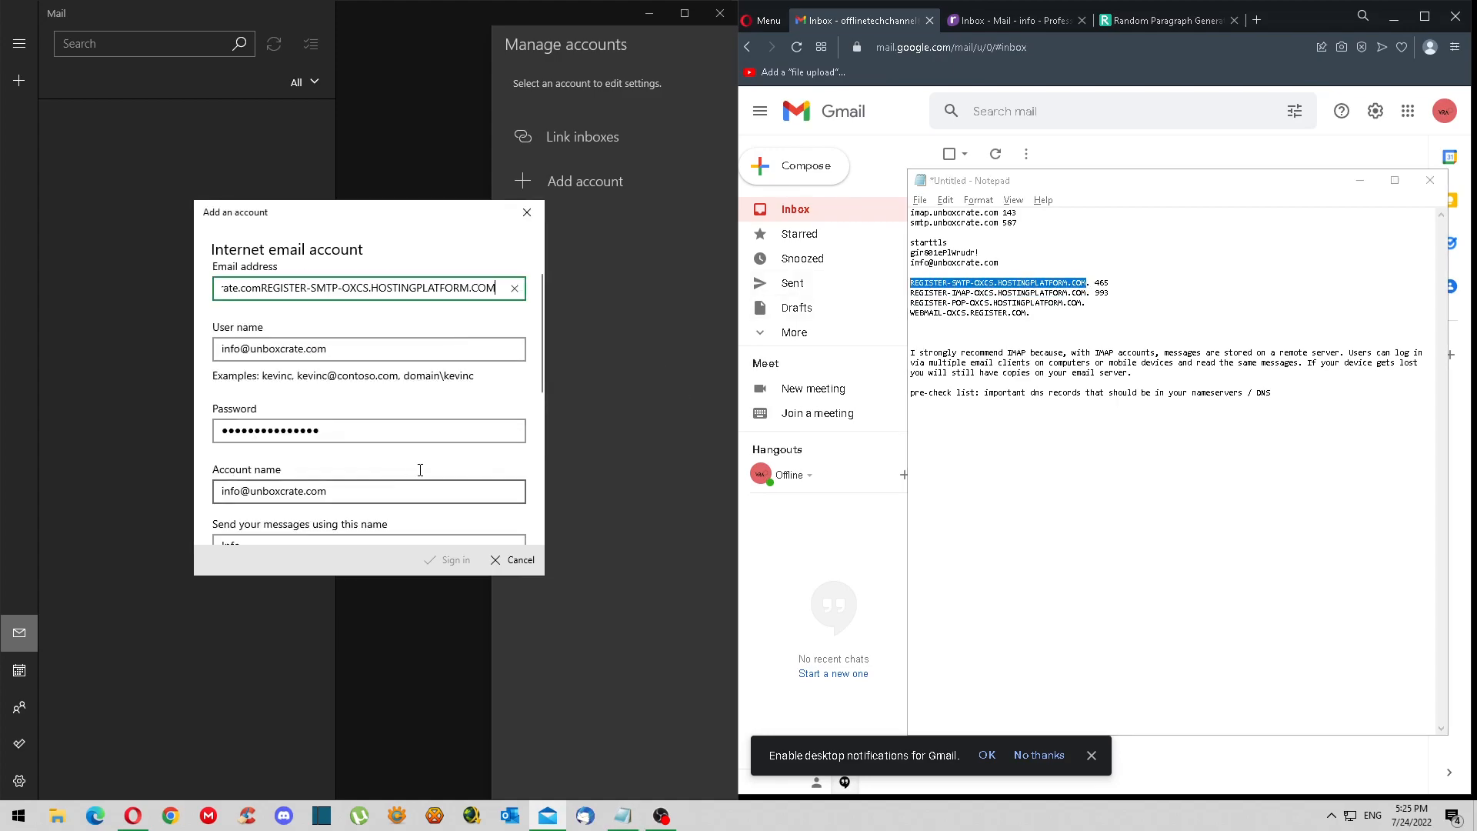
{"action": "key", "text": "ctrl+z"}
{"action": "scroll", "coordinate": [400, 446], "scroll_direction": "down", "scroll_amount": 3}
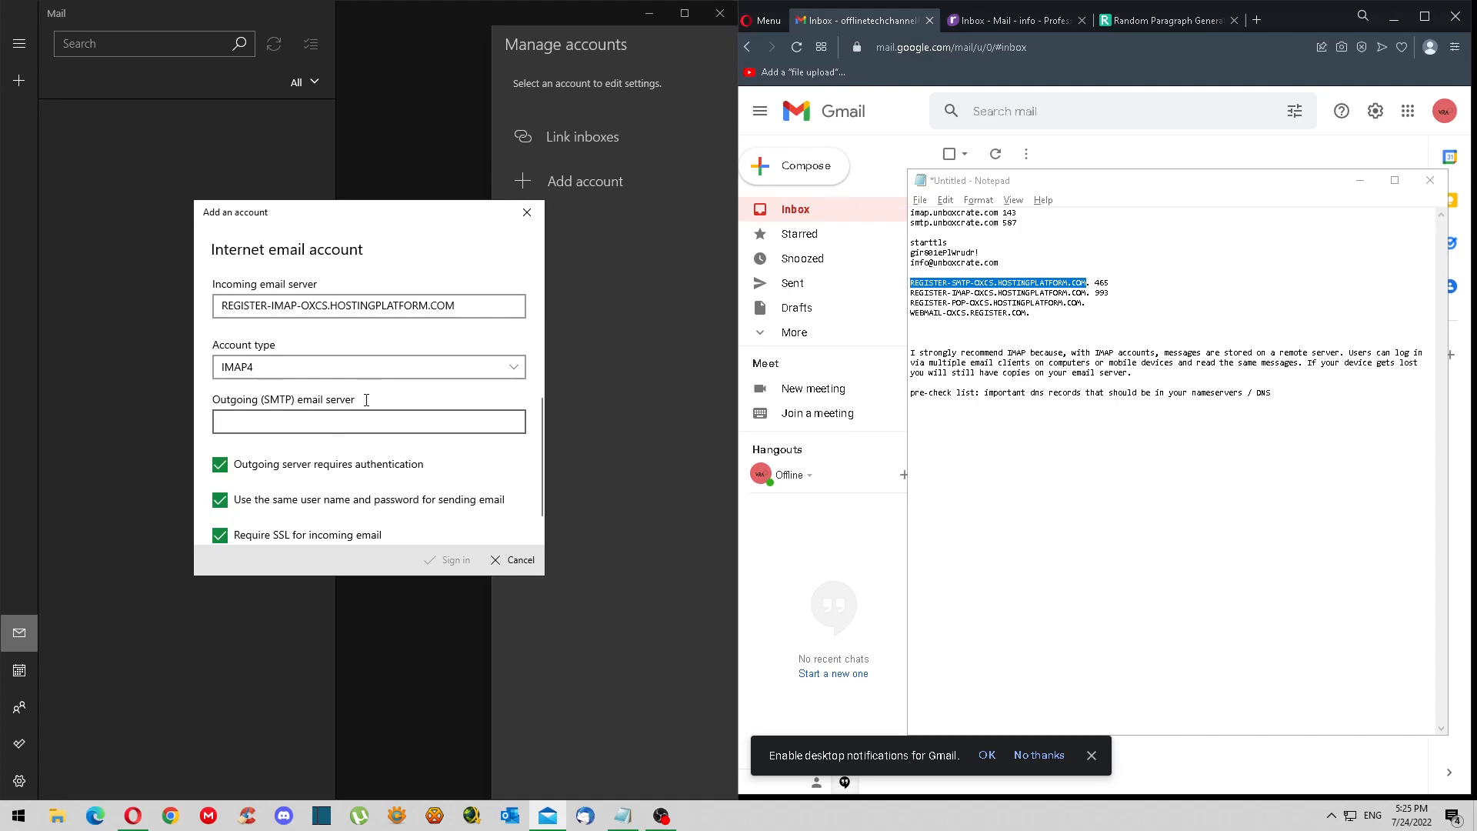
{"action": "key", "text": "ctrl+v"}
{"action": "scroll", "coordinate": [489, 454], "scroll_direction": "down", "scroll_amount": 1}
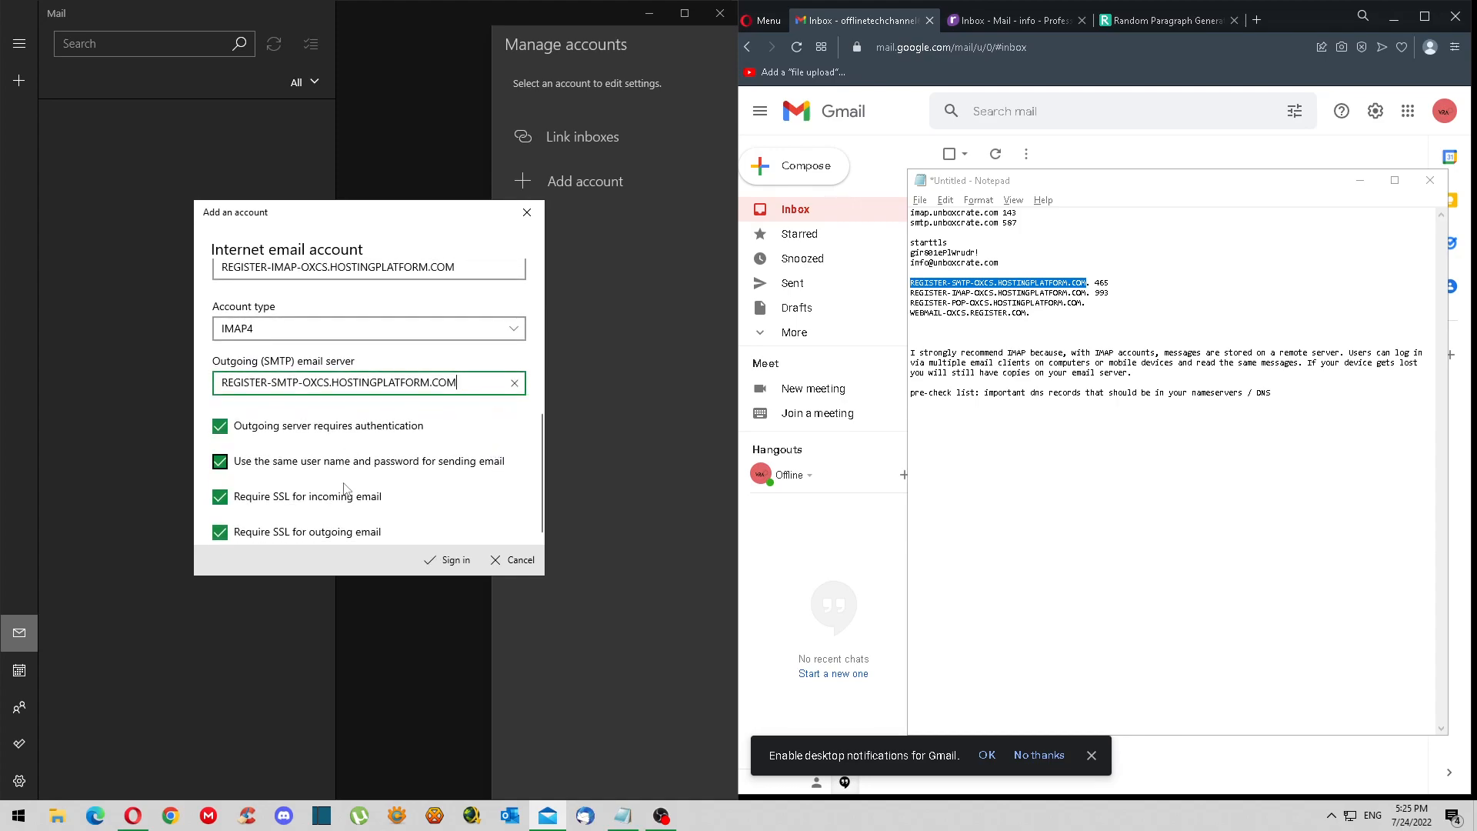
{"action": "left_click", "coordinate": [453, 571]}
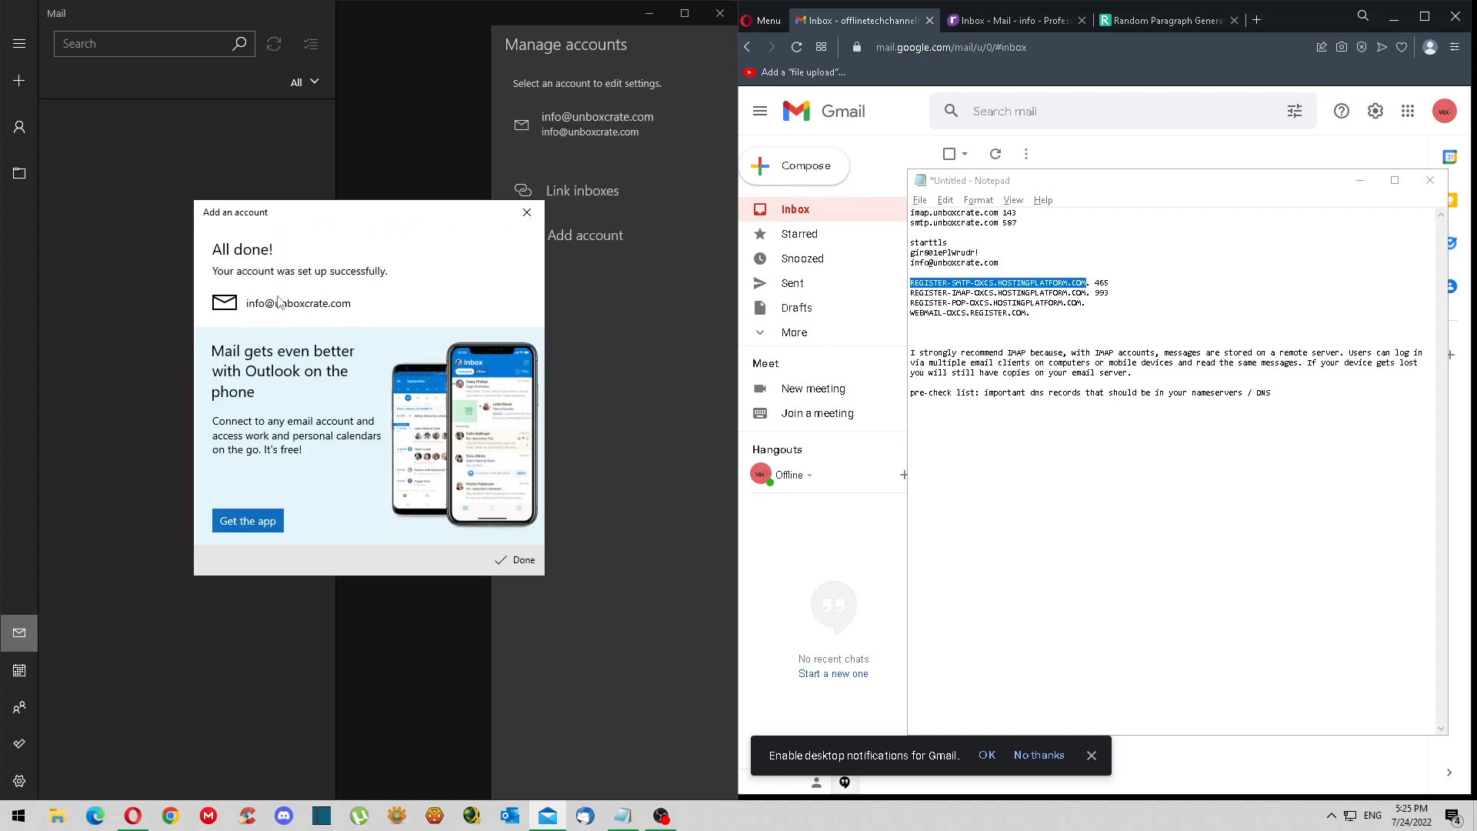
- Confirm the account setup and close Manage accounts
{"action": "left_click", "coordinate": [520, 564]}
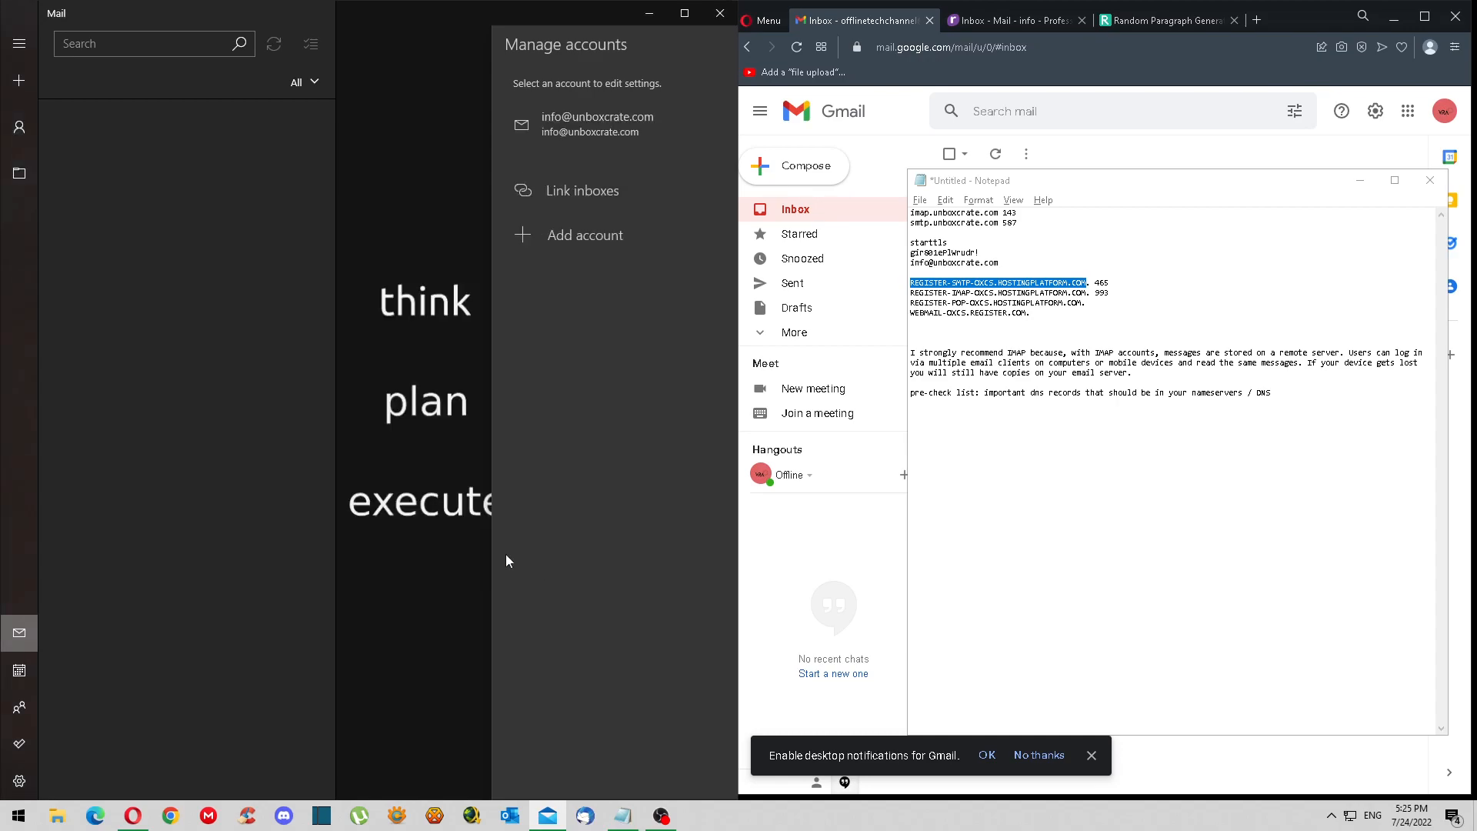
{"action": "left_click", "coordinate": [415, 155]}
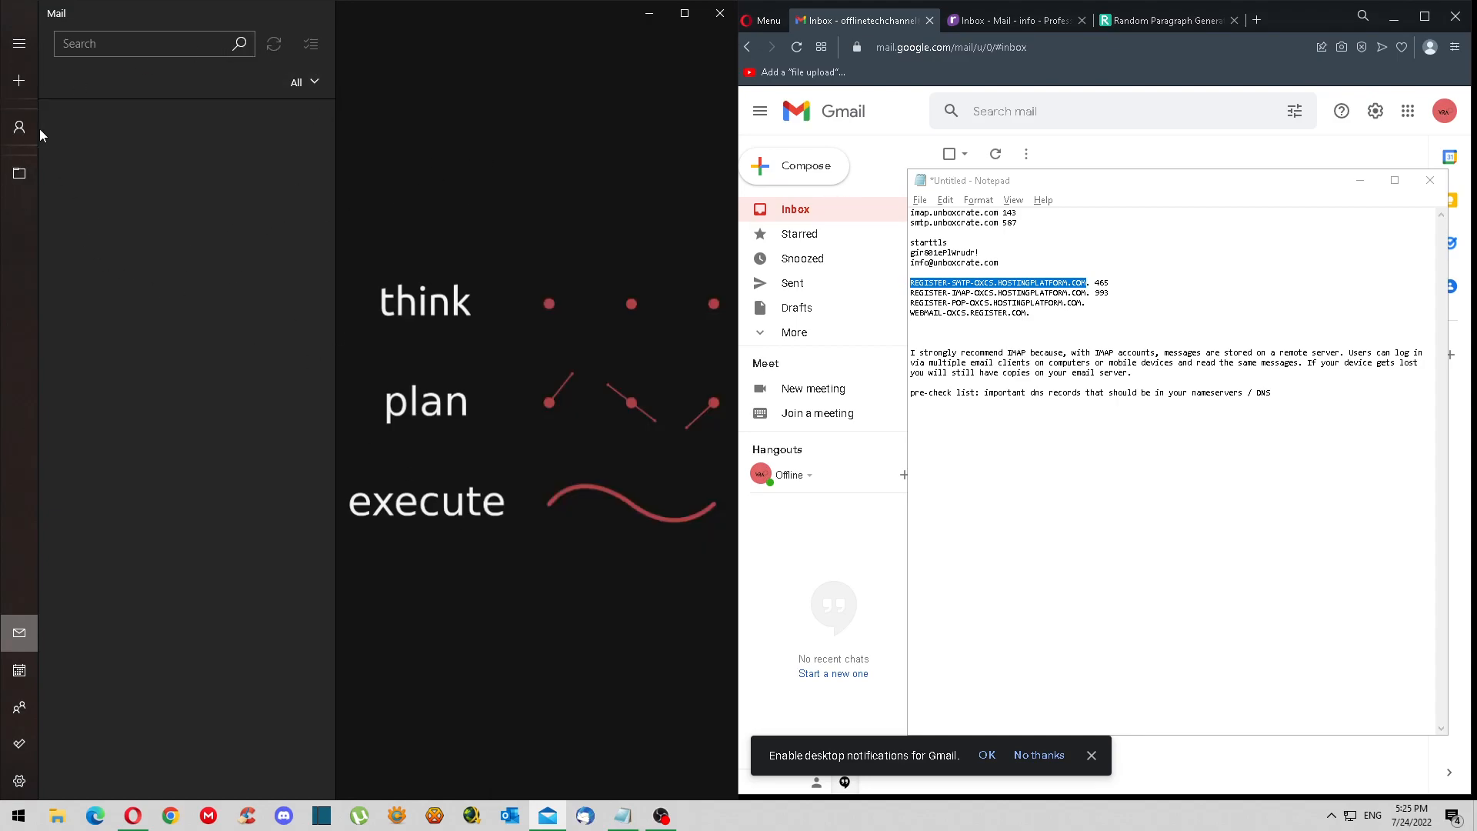
{"action": "left_click", "coordinate": [16, 185]}
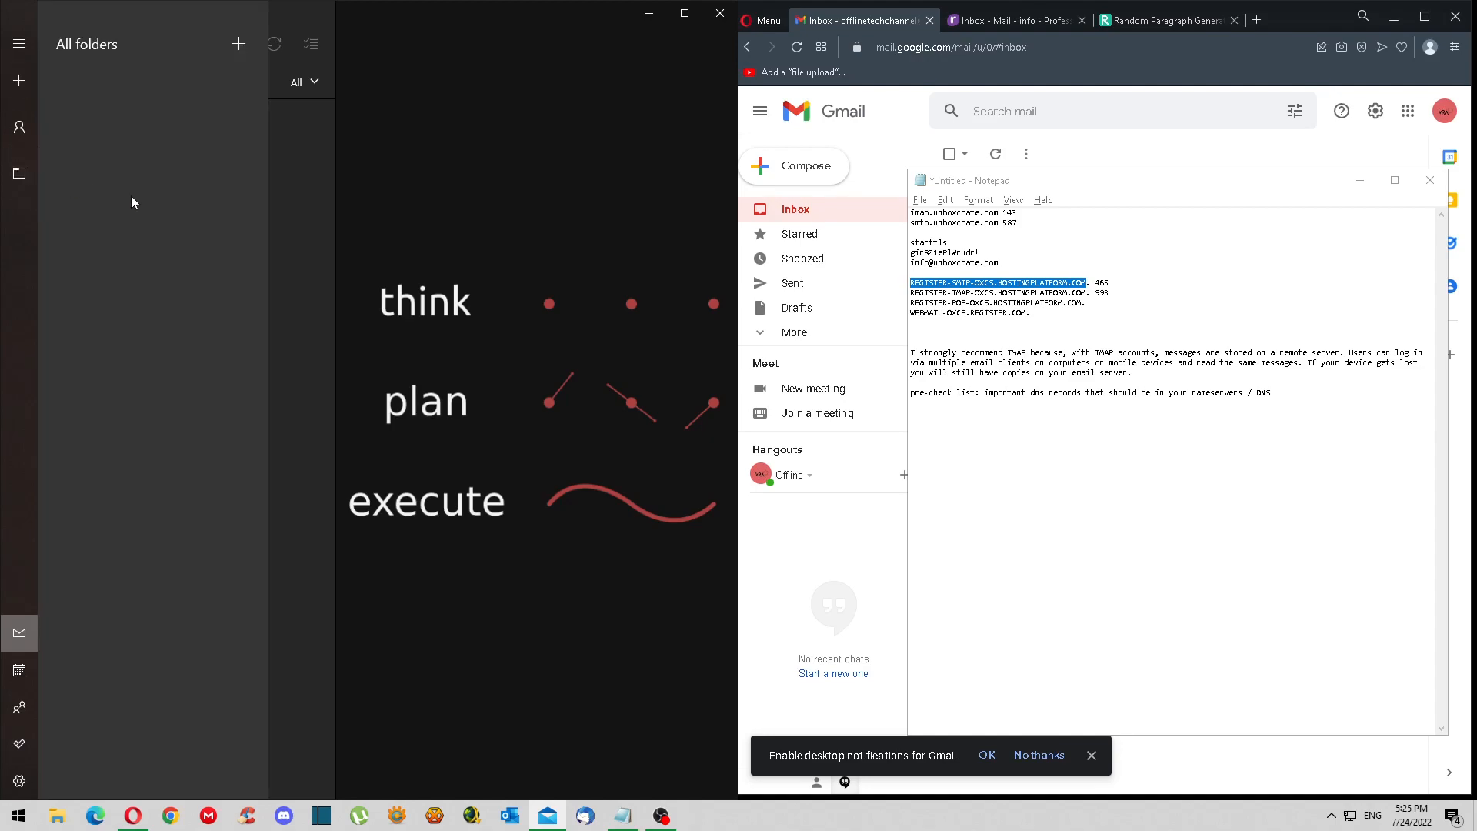
{"action": "left_click", "coordinate": [19, 639]}
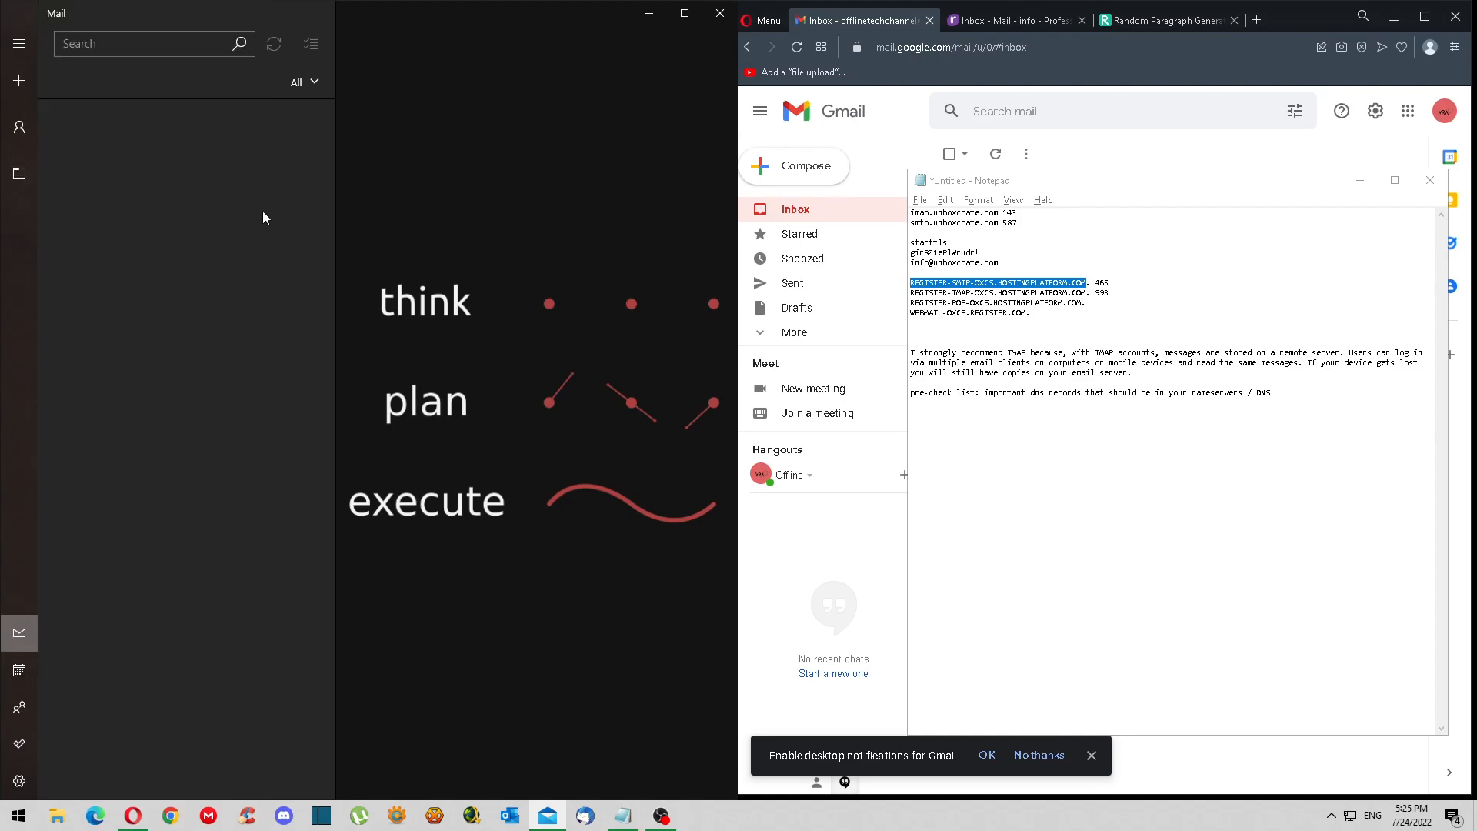
- Open the new account's Inbox from the Accounts list
{"action": "left_click", "coordinate": [20, 44]}
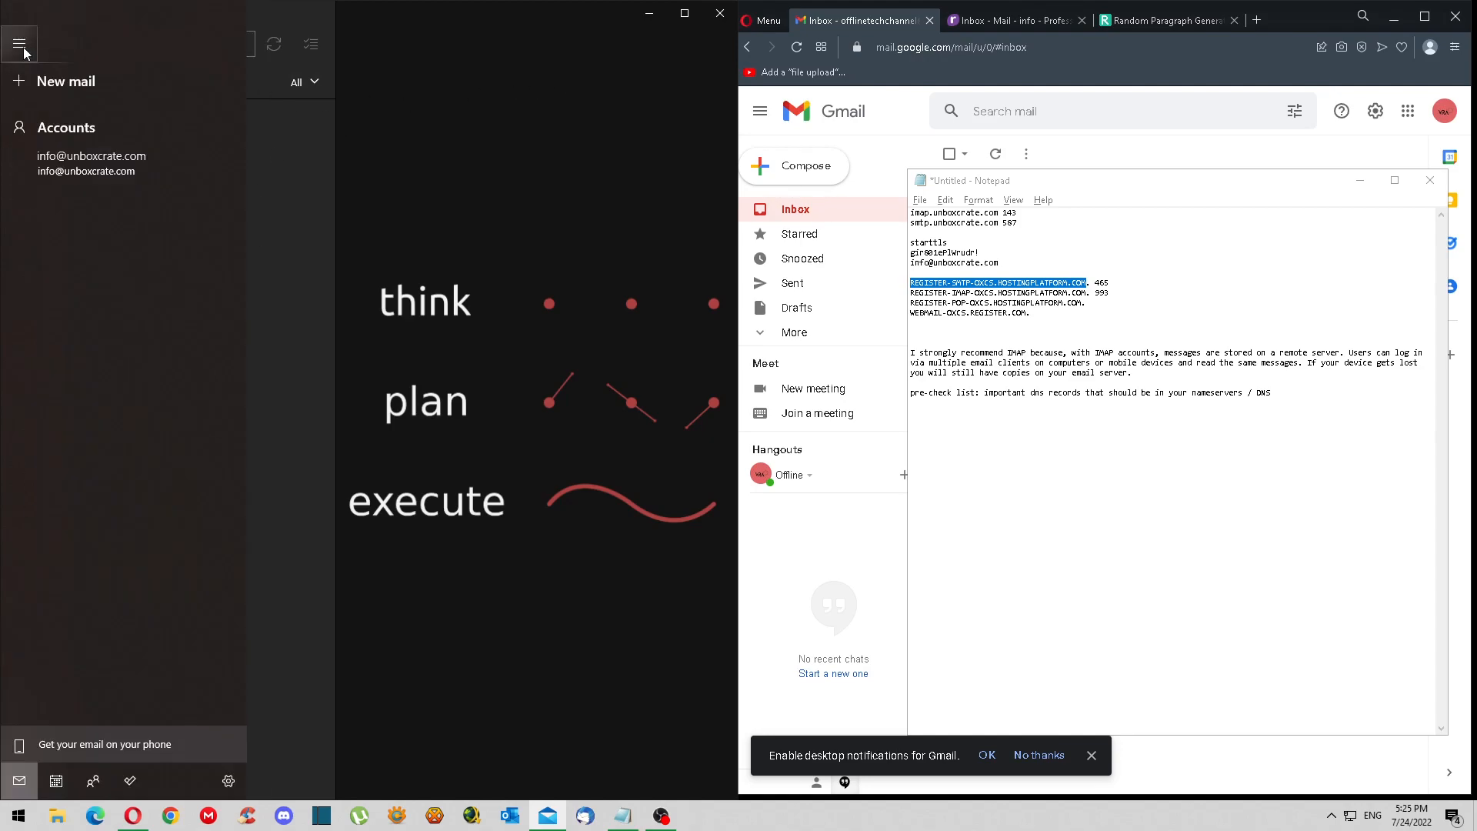
{"action": "left_click", "coordinate": [80, 84]}
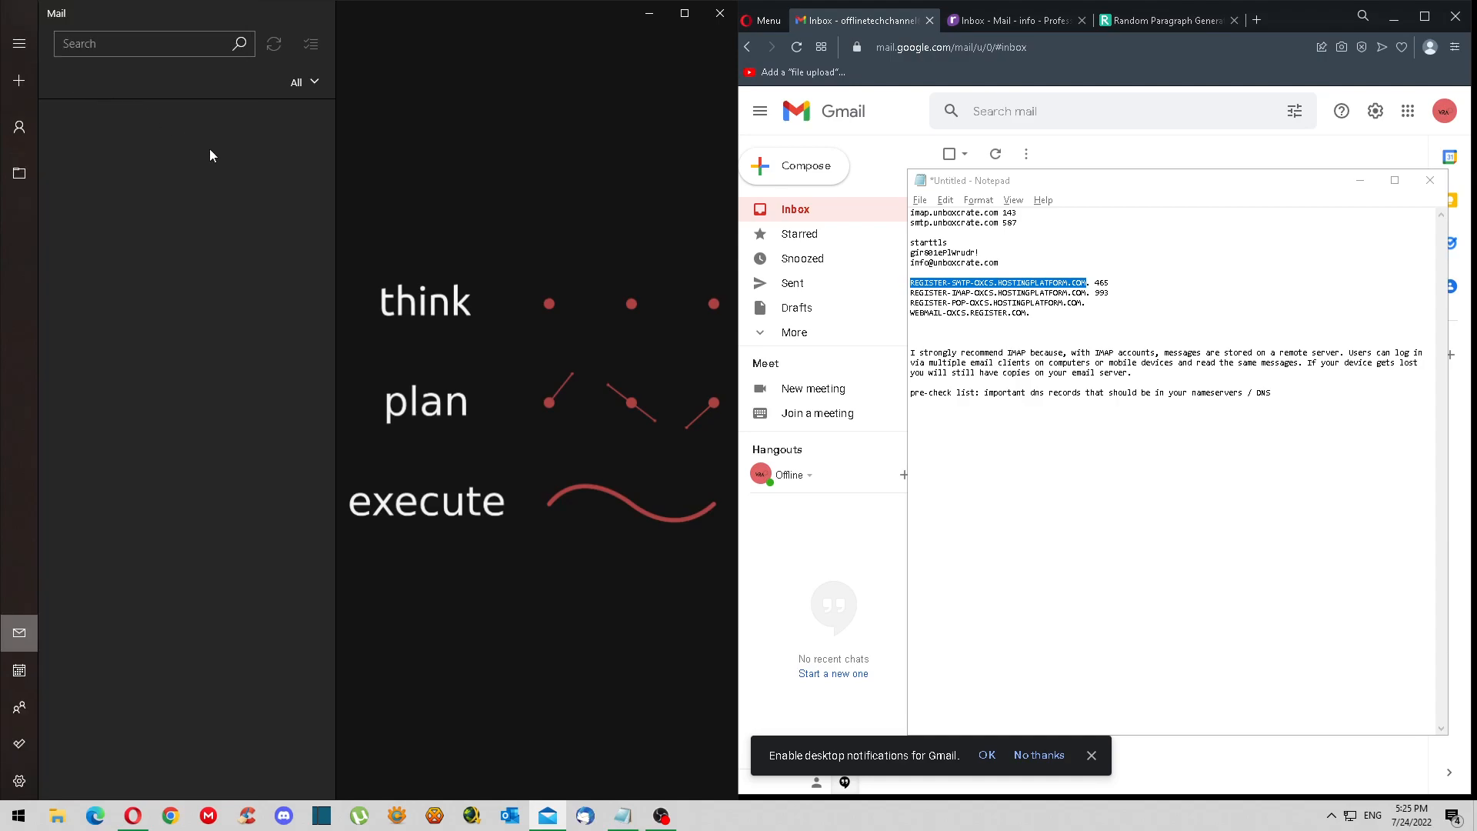
{"action": "left_click", "coordinate": [19, 44]}
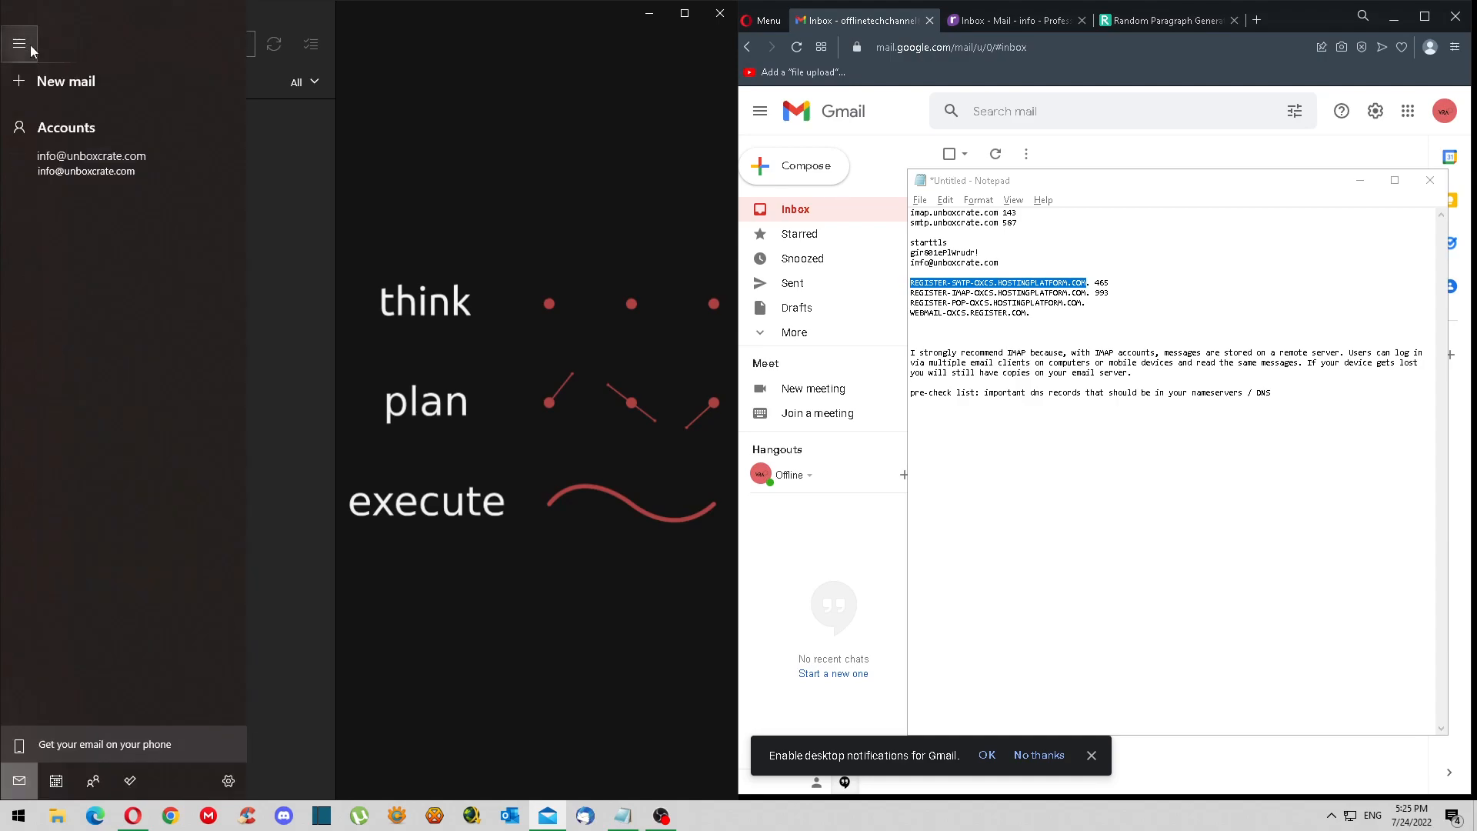
{"action": "left_click", "coordinate": [109, 175]}
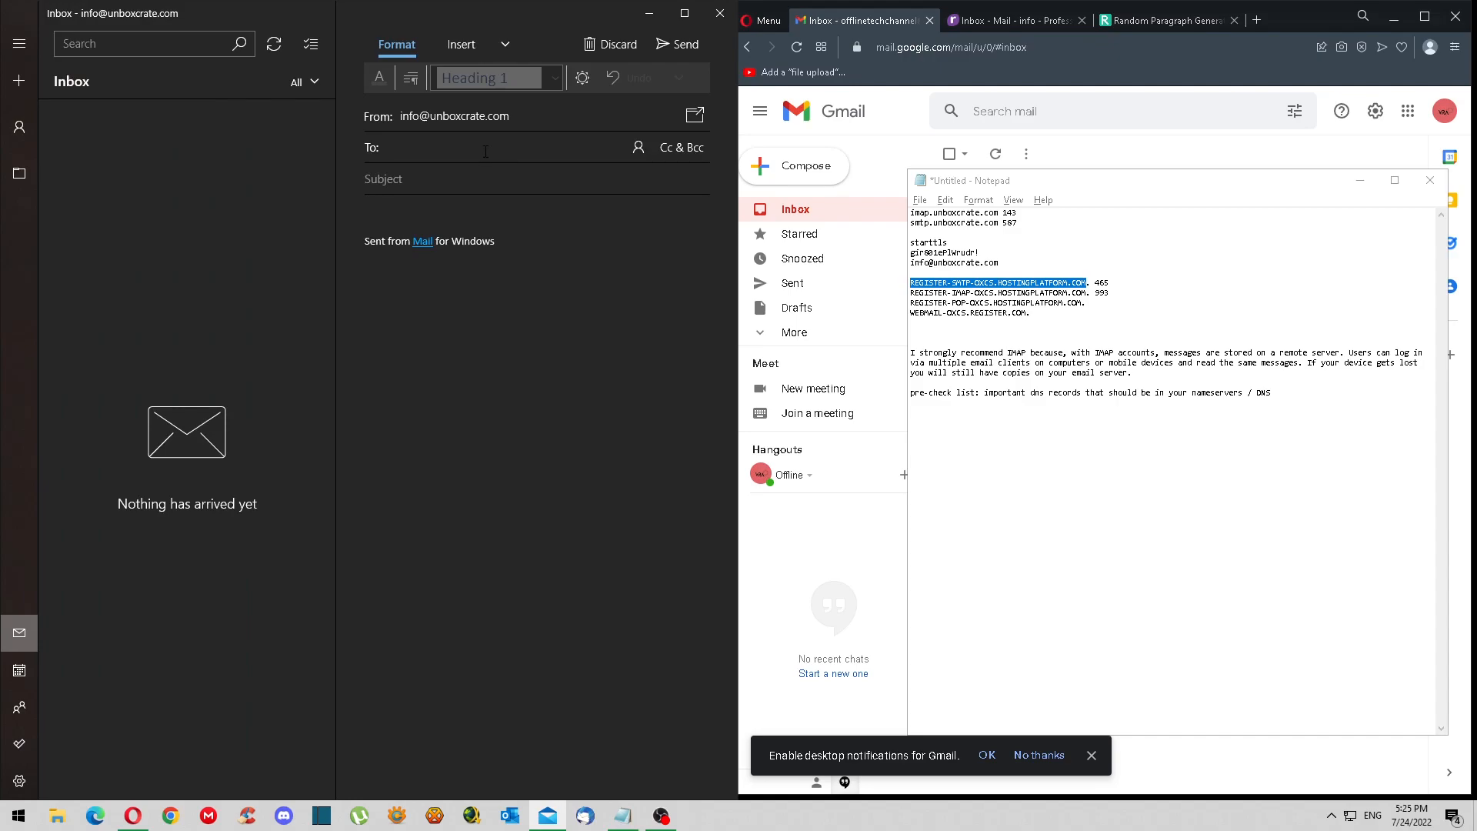
- Paste the Gmail address into To, then remove that pasted recipient
{"action": "left_click", "coordinate": [1445, 120]}
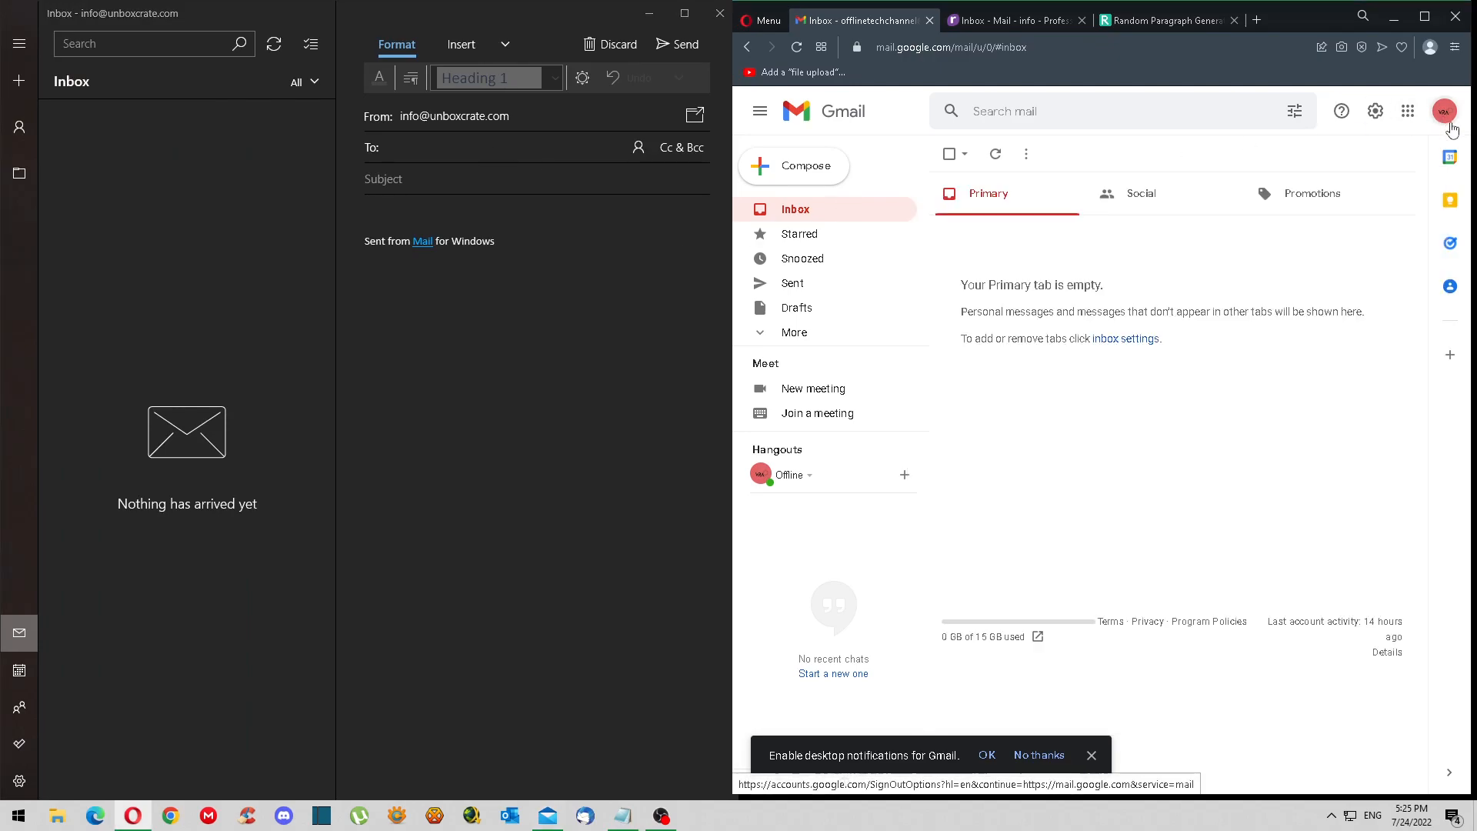
{"action": "left_click", "coordinate": [510, 148]}
{"action": "key", "text": "ctrl+v"}
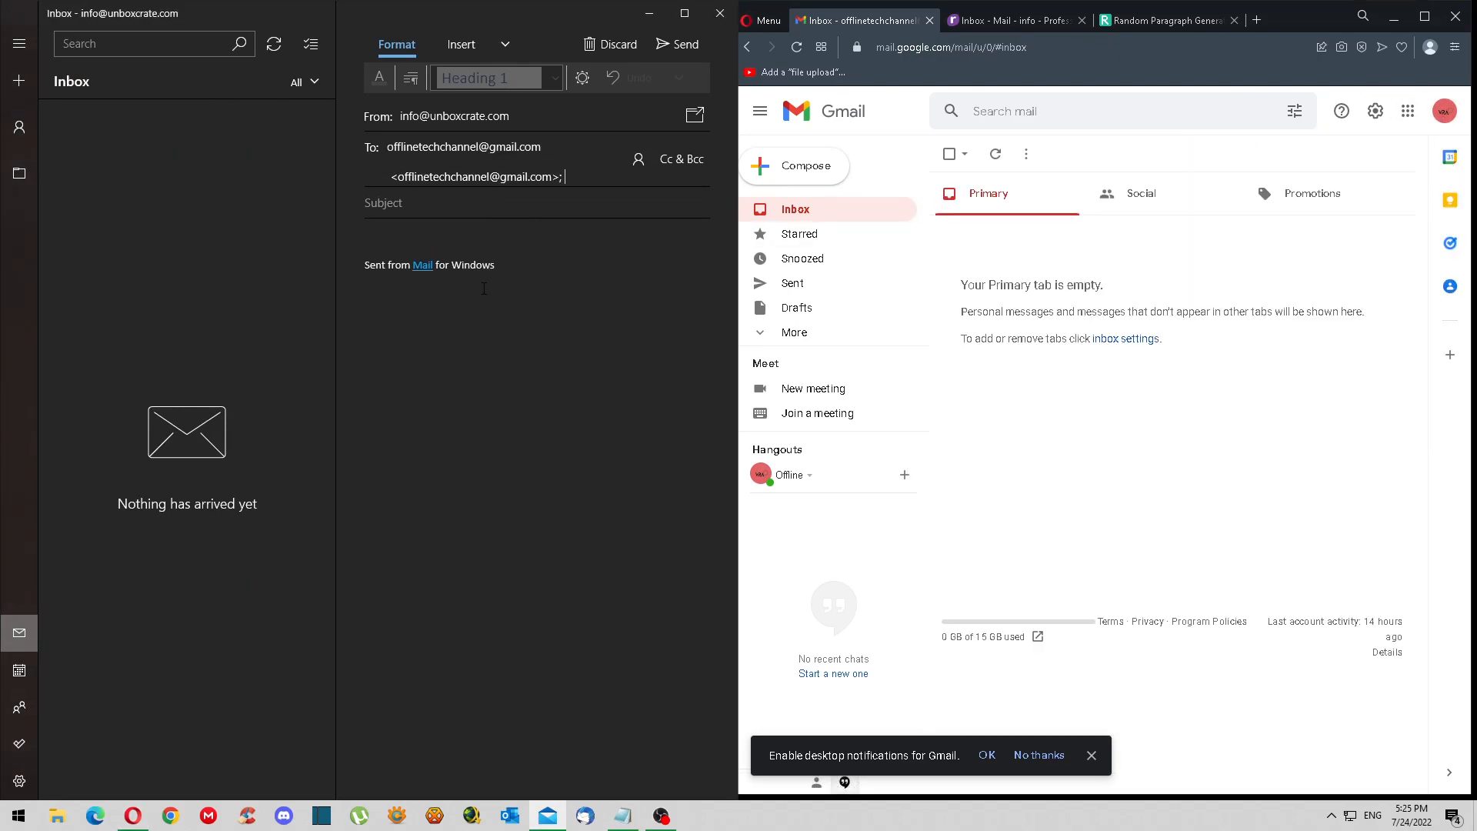
{"action": "left_click", "coordinate": [548, 237]}
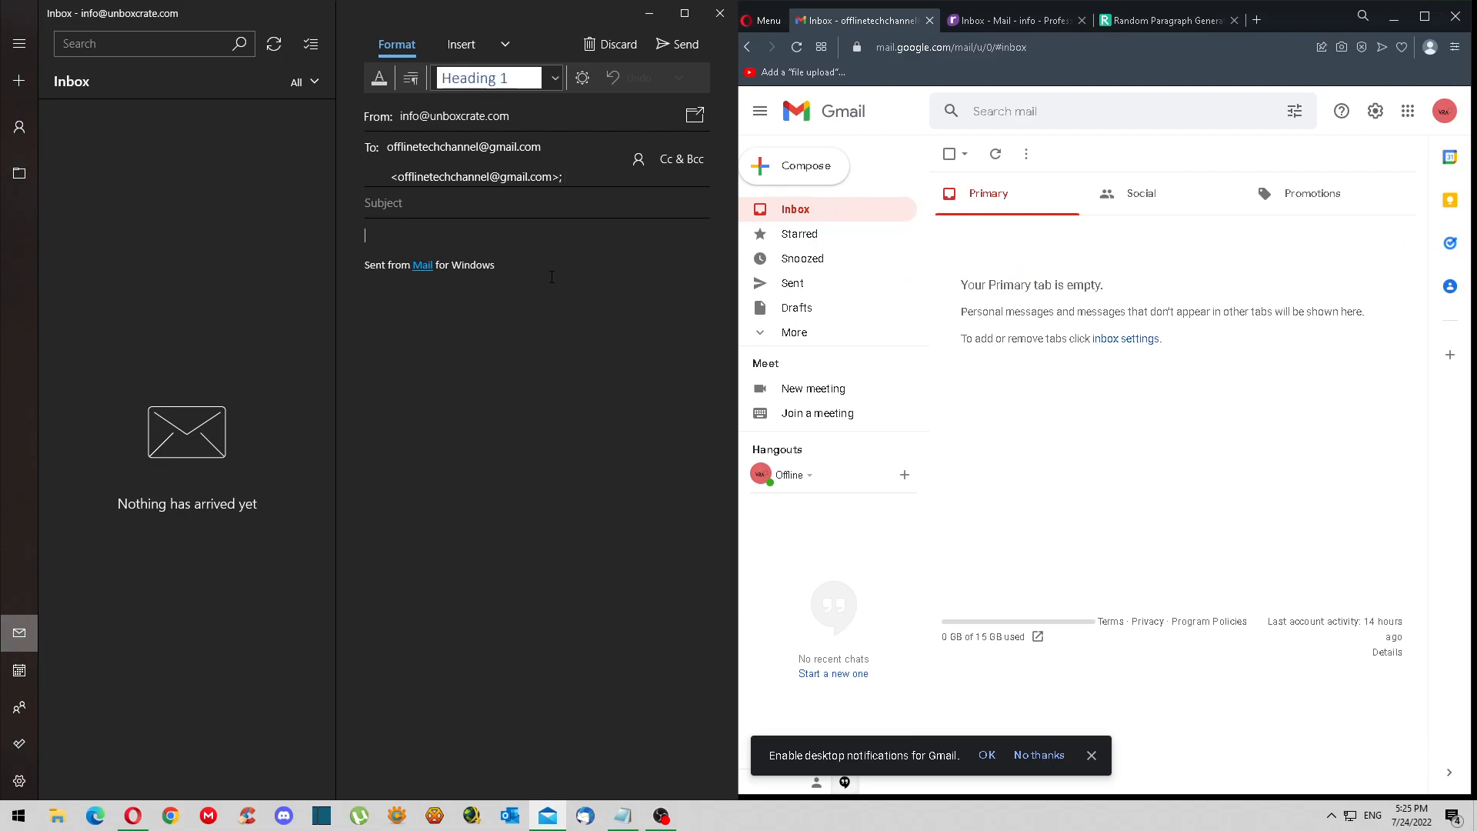
{"action": "right_click", "coordinate": [569, 177]}
{"action": "left_click", "coordinate": [579, 183]}
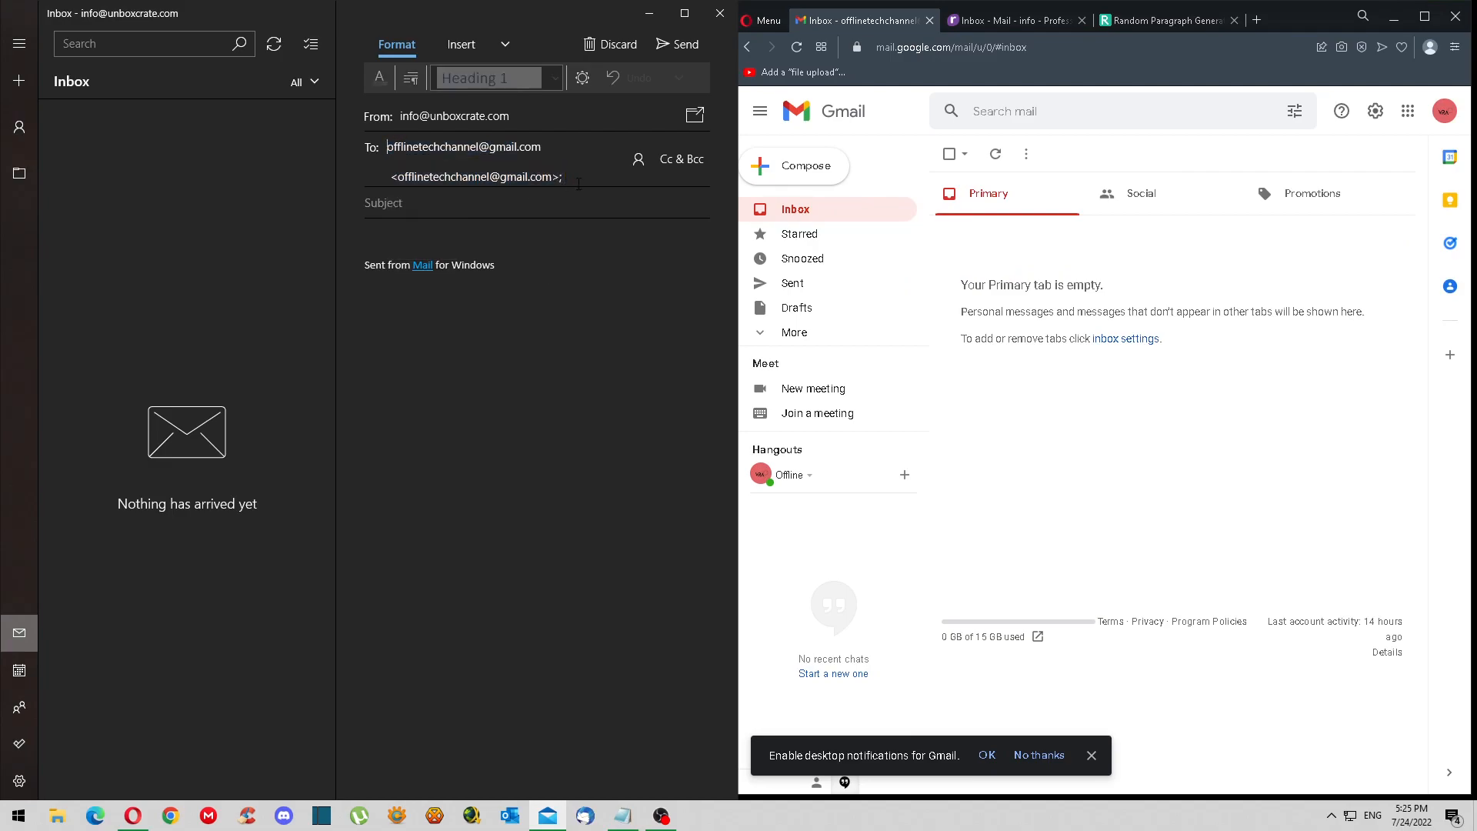
{"action": "left_click", "coordinate": [536, 178]}
{"action": "left_click", "coordinate": [571, 177]}
{"action": "left_click_drag", "start_coordinate": [571, 177], "coordinate": [376, 187]}
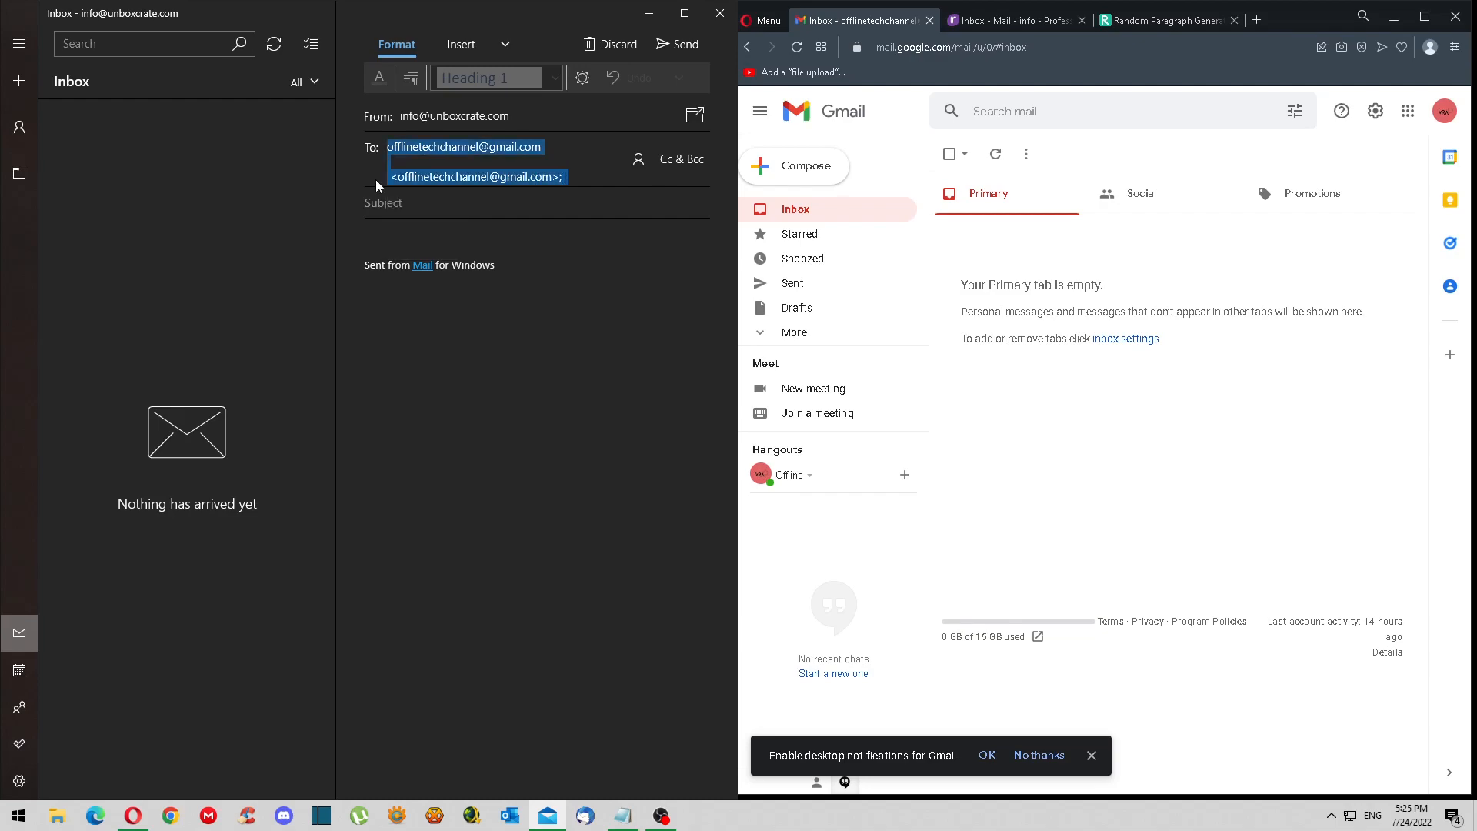
{"action": "right_click", "coordinate": [479, 179]}
{"action": "left_click", "coordinate": [415, 222]}
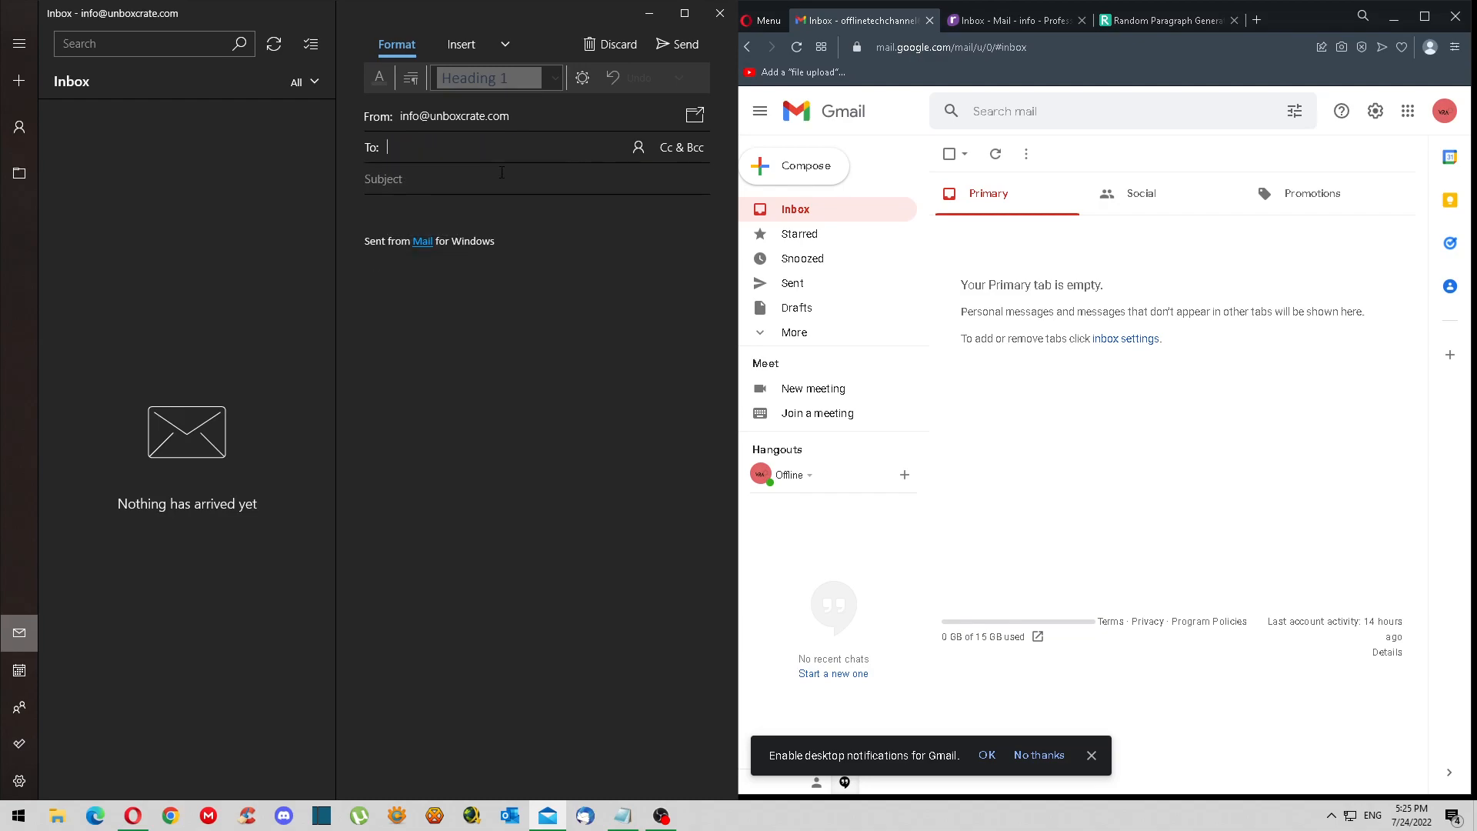
- Type the Gmail address into To and accept the suggested contact
{"action": "left_click", "coordinate": [1444, 112]}
{"action": "left_click", "coordinate": [523, 144]}
{"action": "key", "text": "Return"}
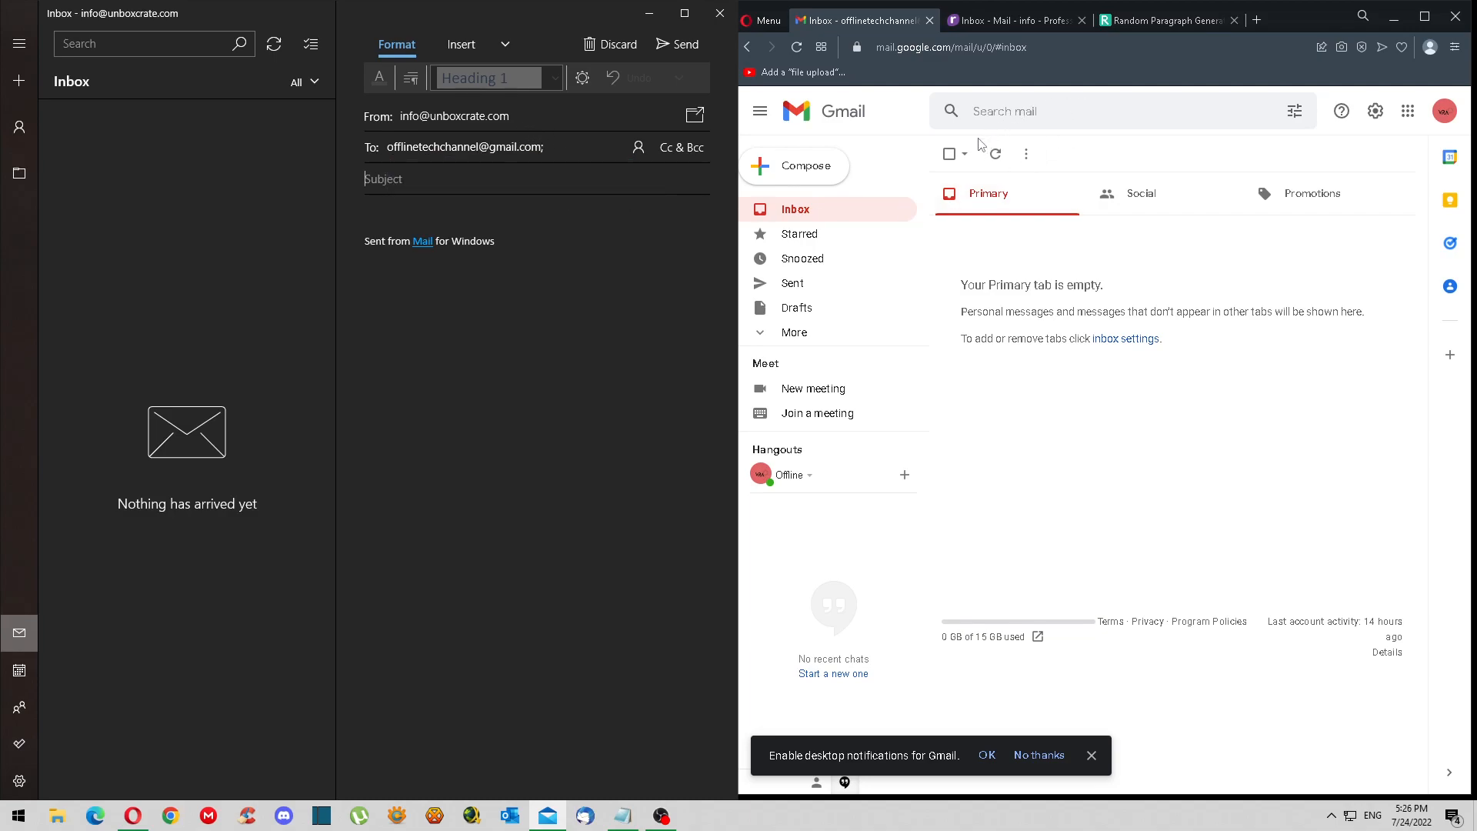
- Generate a new random paragraph beginning 'Life isn't always beautiful' and select it
{"action": "left_click", "coordinate": [461, 152]}
{"action": "left_click", "coordinate": [508, 183]}
{"action": "left_click", "coordinate": [1119, 21]}
{"action": "scroll", "coordinate": [1185, 338], "scroll_direction": "down", "scroll_amount": 3}
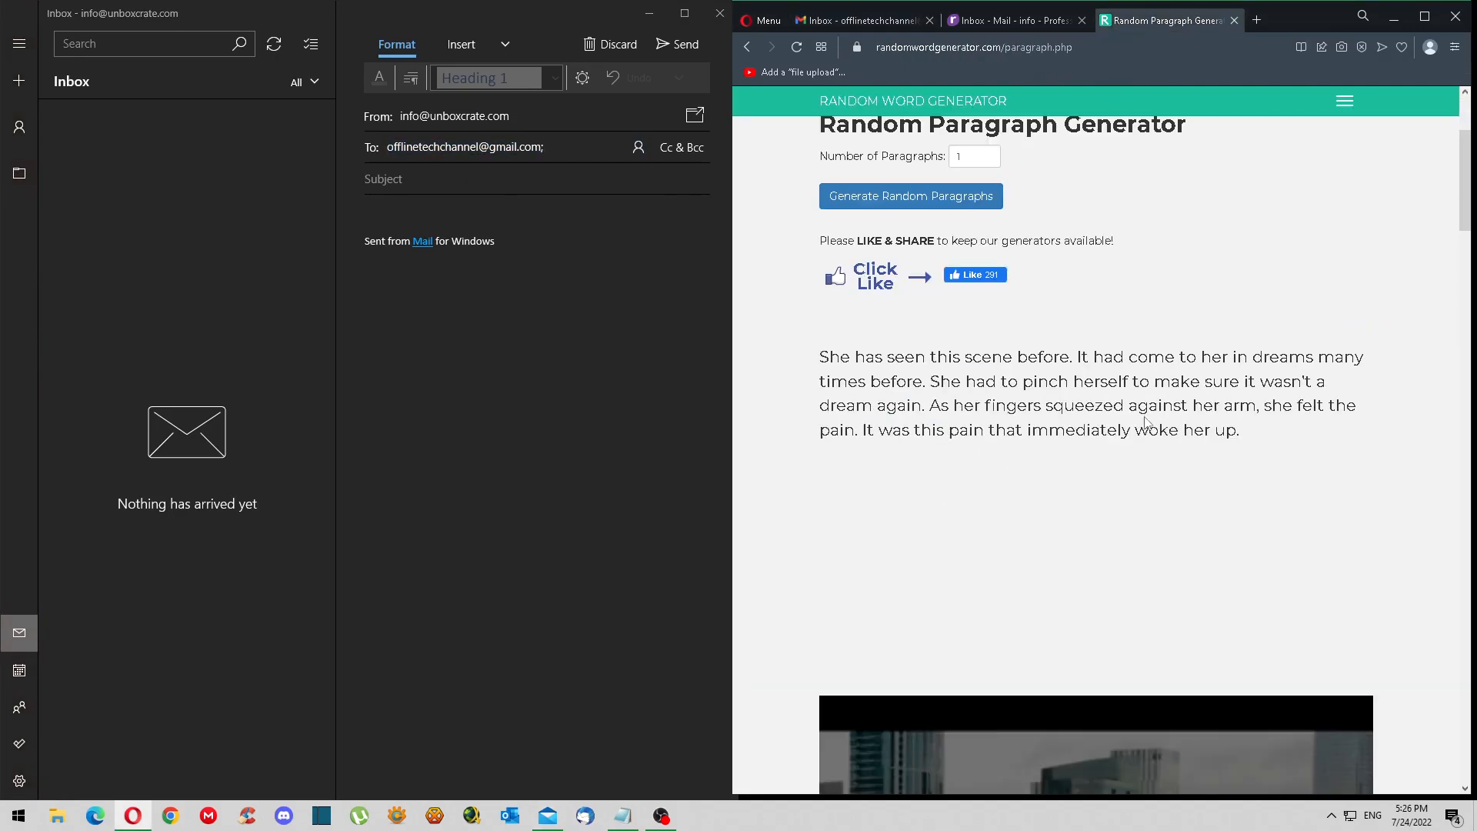
{"action": "scroll", "coordinate": [1035, 343], "scroll_direction": "down", "scroll_amount": 2}
{"action": "scroll", "coordinate": [1028, 395], "scroll_direction": "up", "scroll_amount": 4}
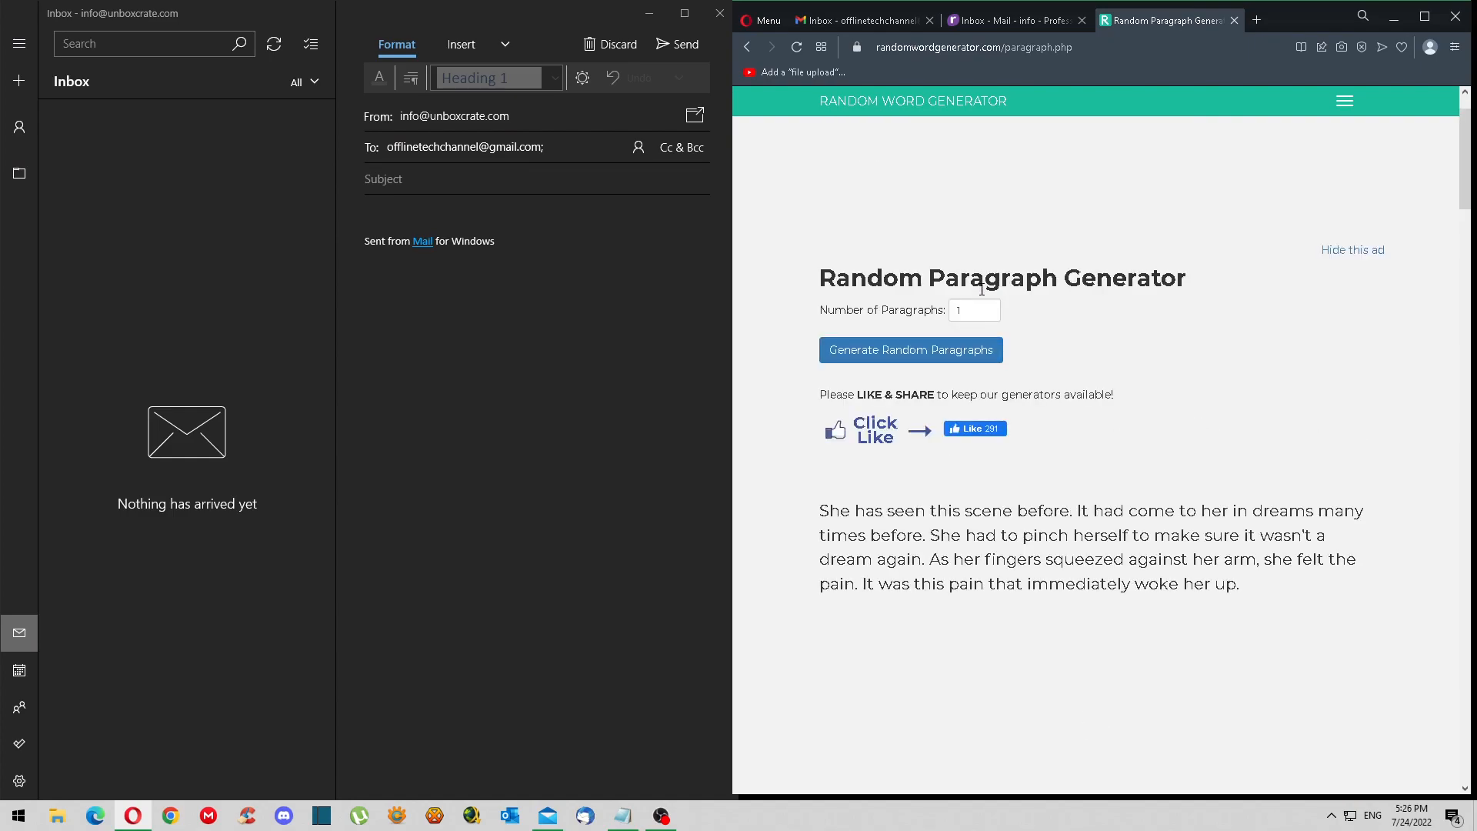
{"action": "left_click", "coordinate": [998, 351]}
{"action": "scroll", "coordinate": [920, 346], "scroll_direction": "down", "scroll_amount": 3}
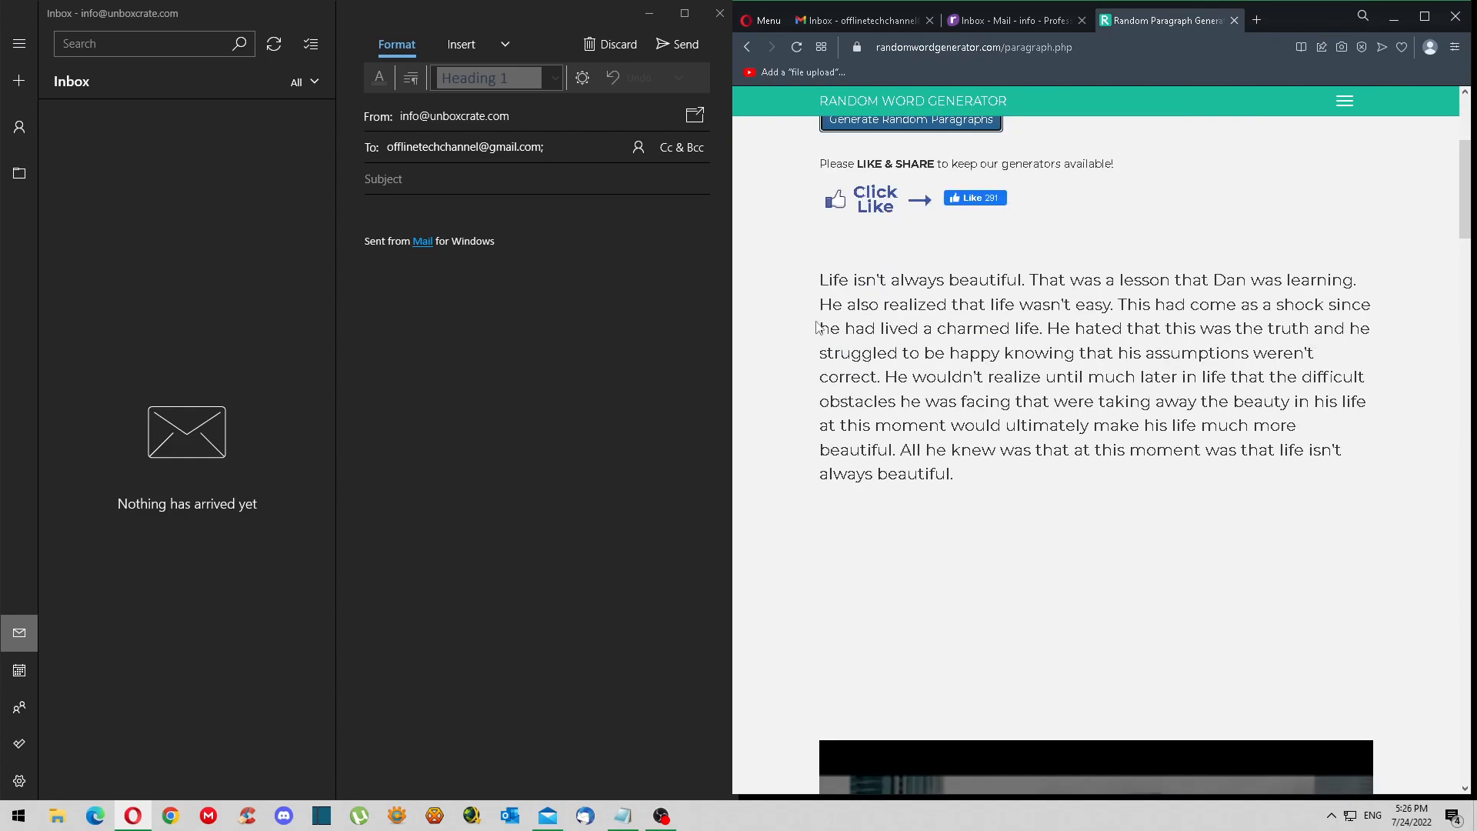
{"action": "left_click_drag", "start_coordinate": [819, 280], "coordinate": [1028, 473]}
{"action": "key", "text": "ctrl+c"}
- Paste the paragraph into the email body, then undo the formatted paste
{"action": "left_click", "coordinate": [450, 202]}
{"action": "left_click", "coordinate": [453, 210]}
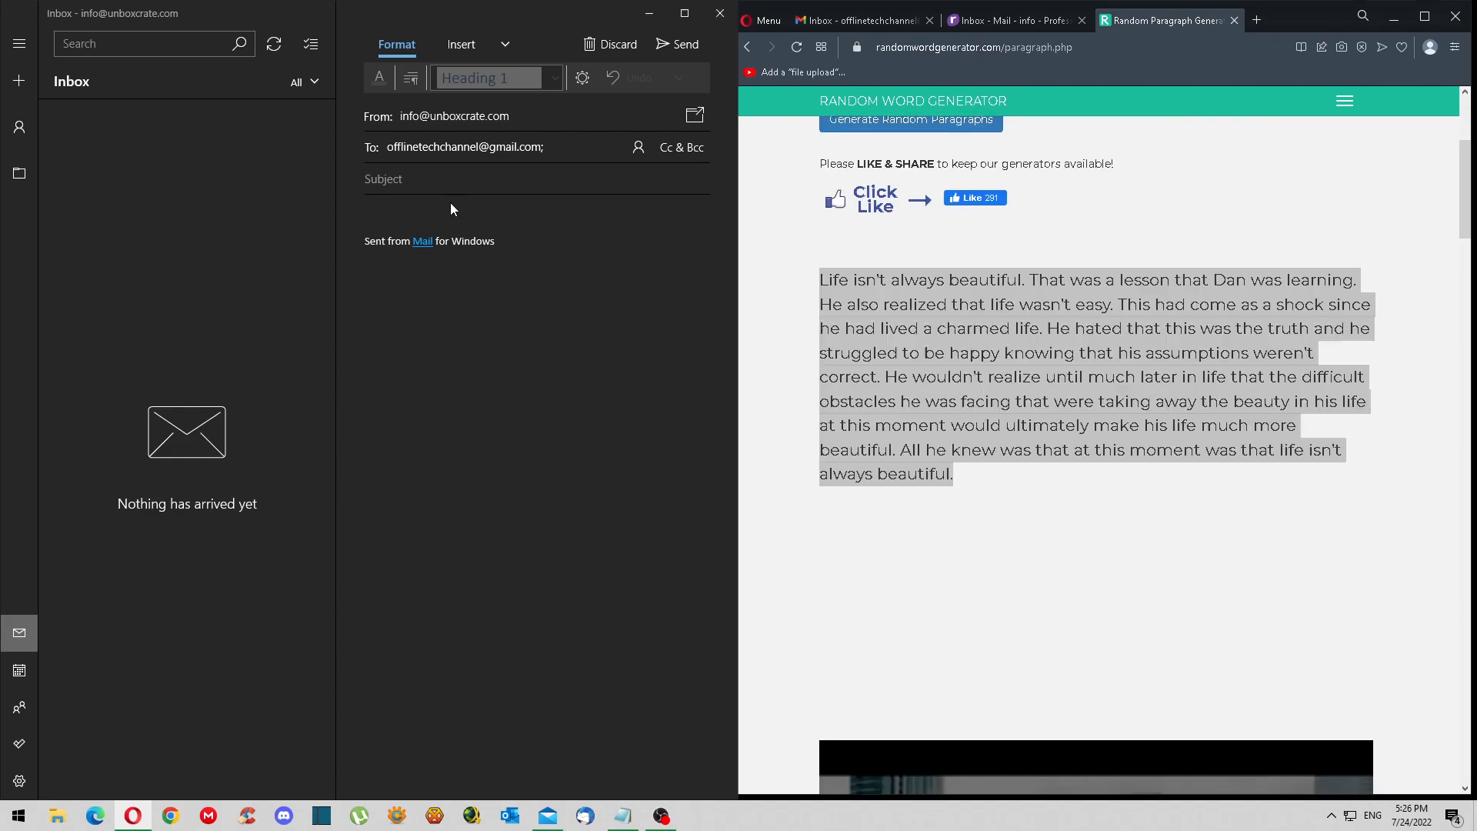
{"action": "key", "text": "ctrl+v"}
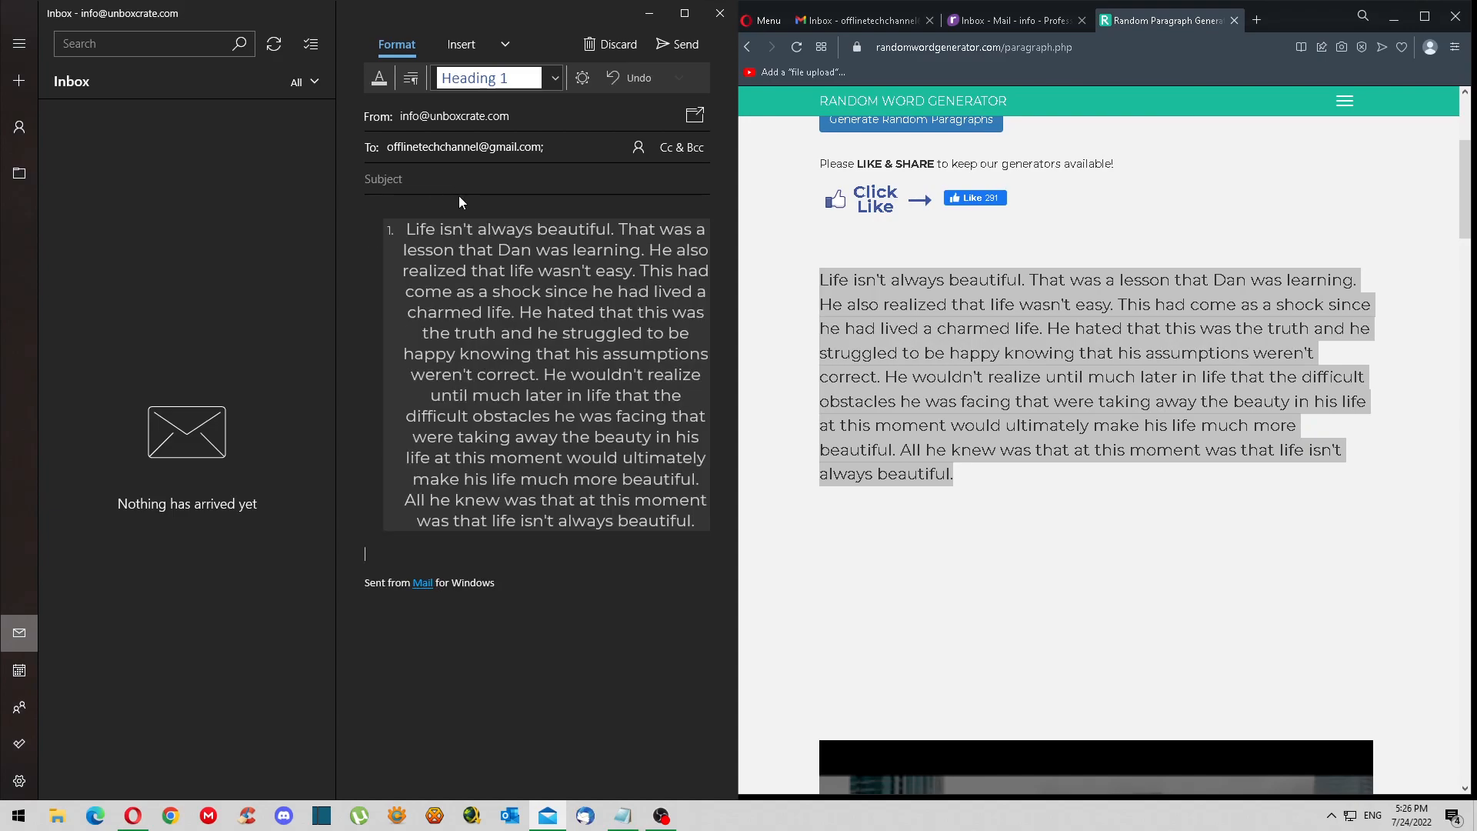
{"action": "key", "text": "ctrl+z"}
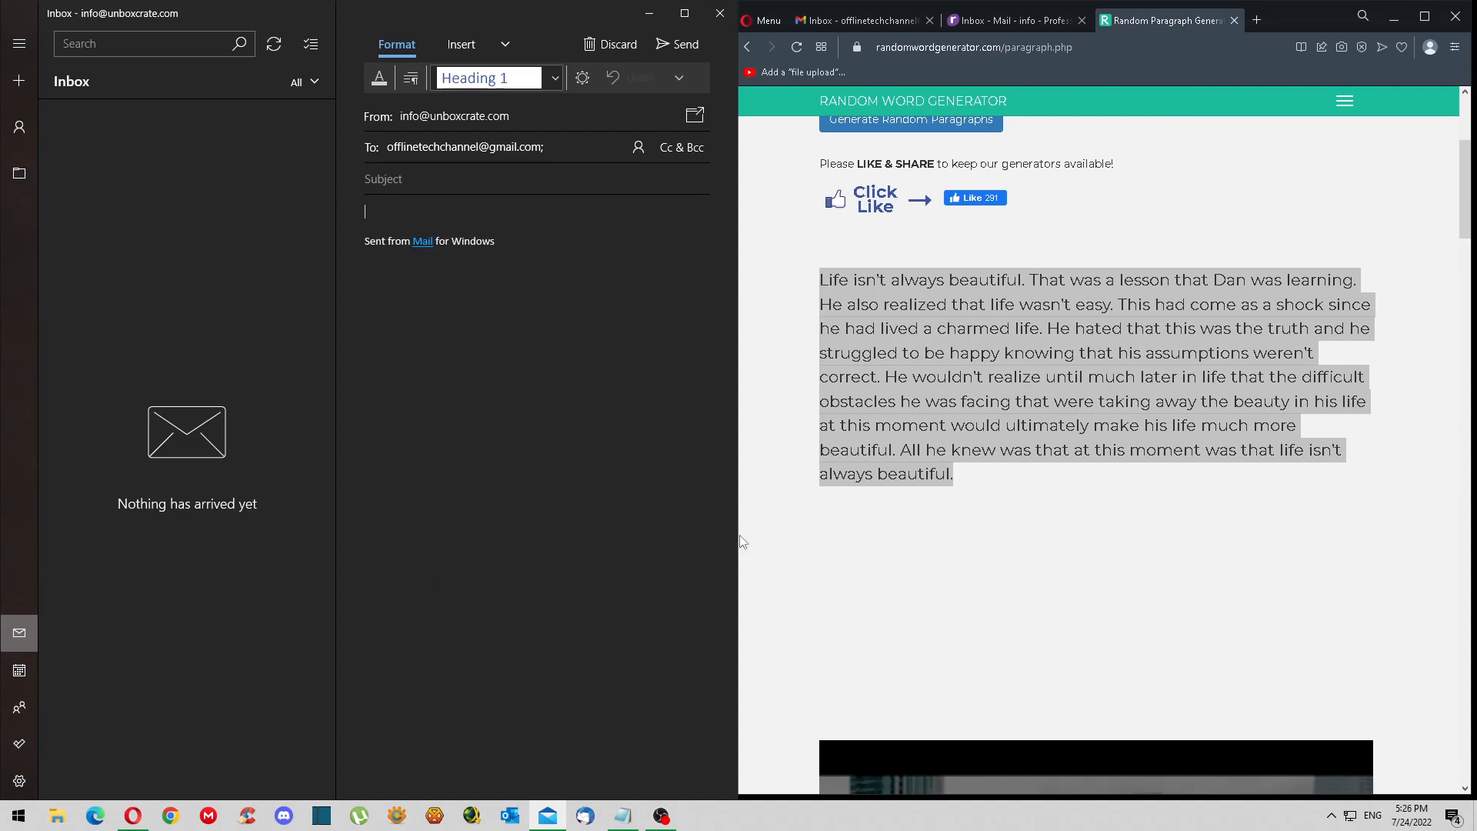
- Pass the paragraph through Notepad and paste it as plain text into the email body
{"action": "left_click", "coordinate": [624, 816]}
{"action": "left_click", "coordinate": [1332, 384]}
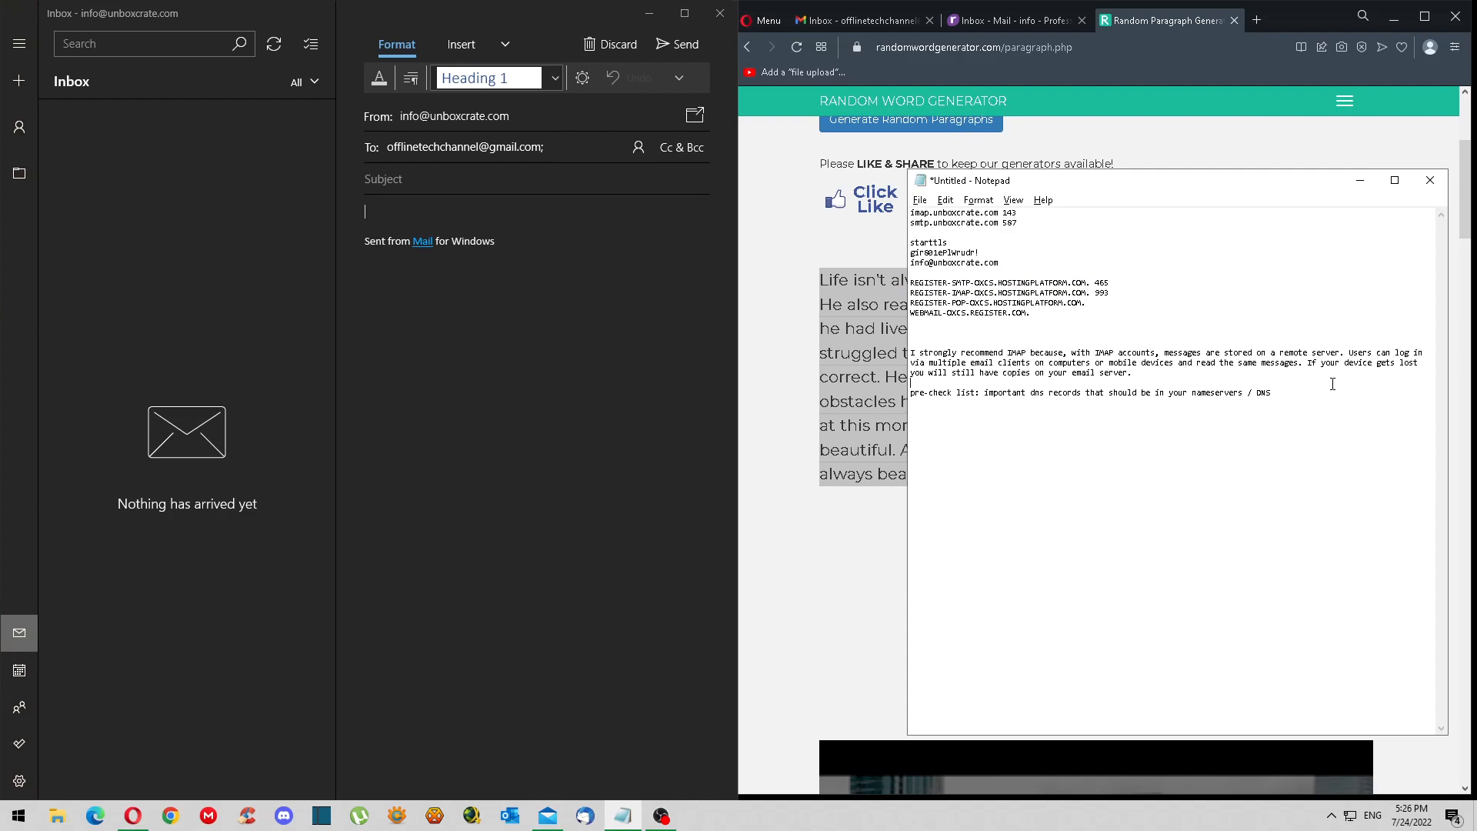
{"action": "key", "text": "ctrl+v"}
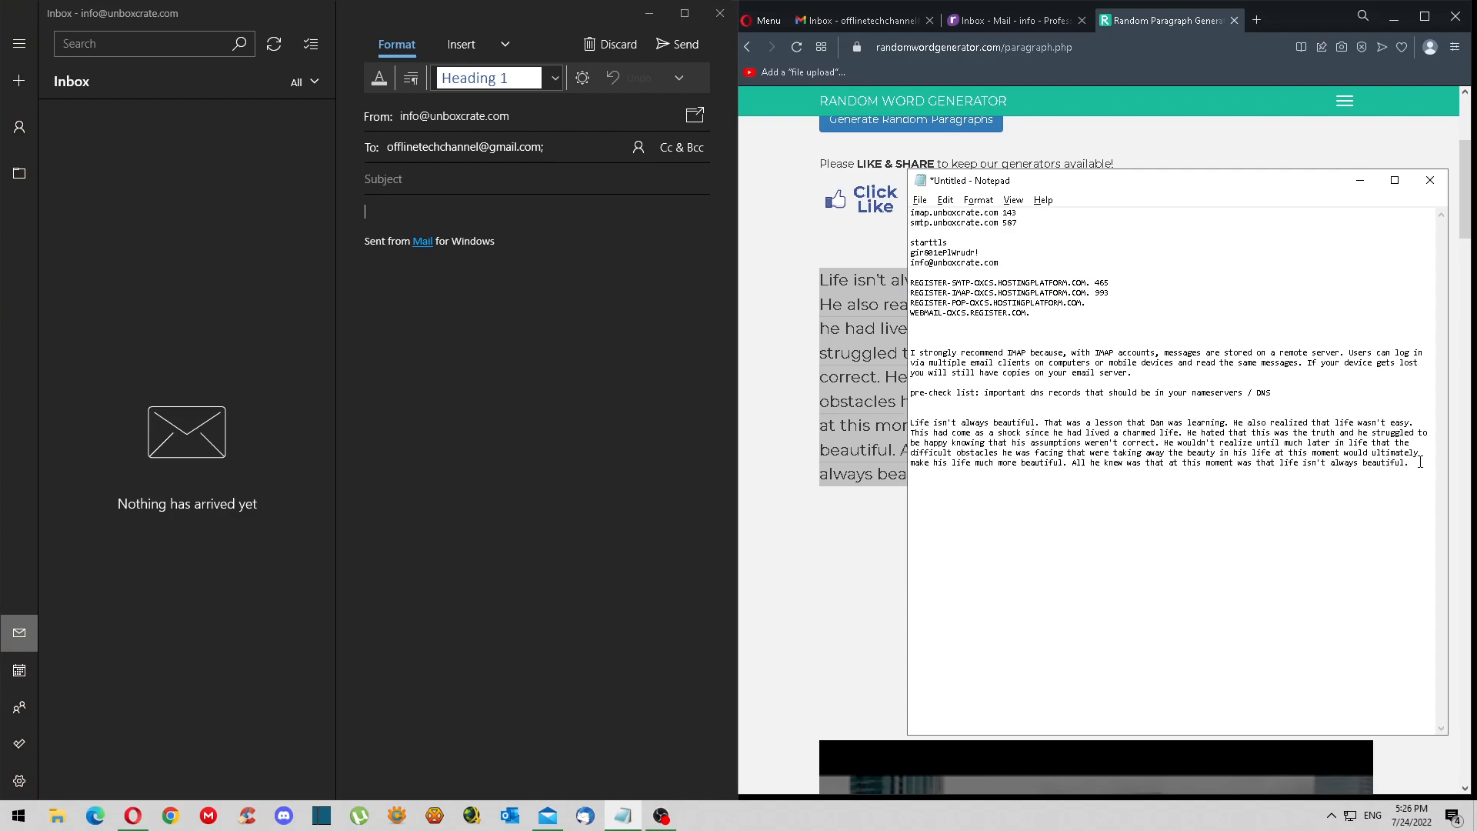
{"action": "left_click_drag", "start_coordinate": [1420, 461], "coordinate": [950, 410]}
{"action": "key", "text": "ctrl+c"}
{"action": "left_click", "coordinate": [404, 225]}
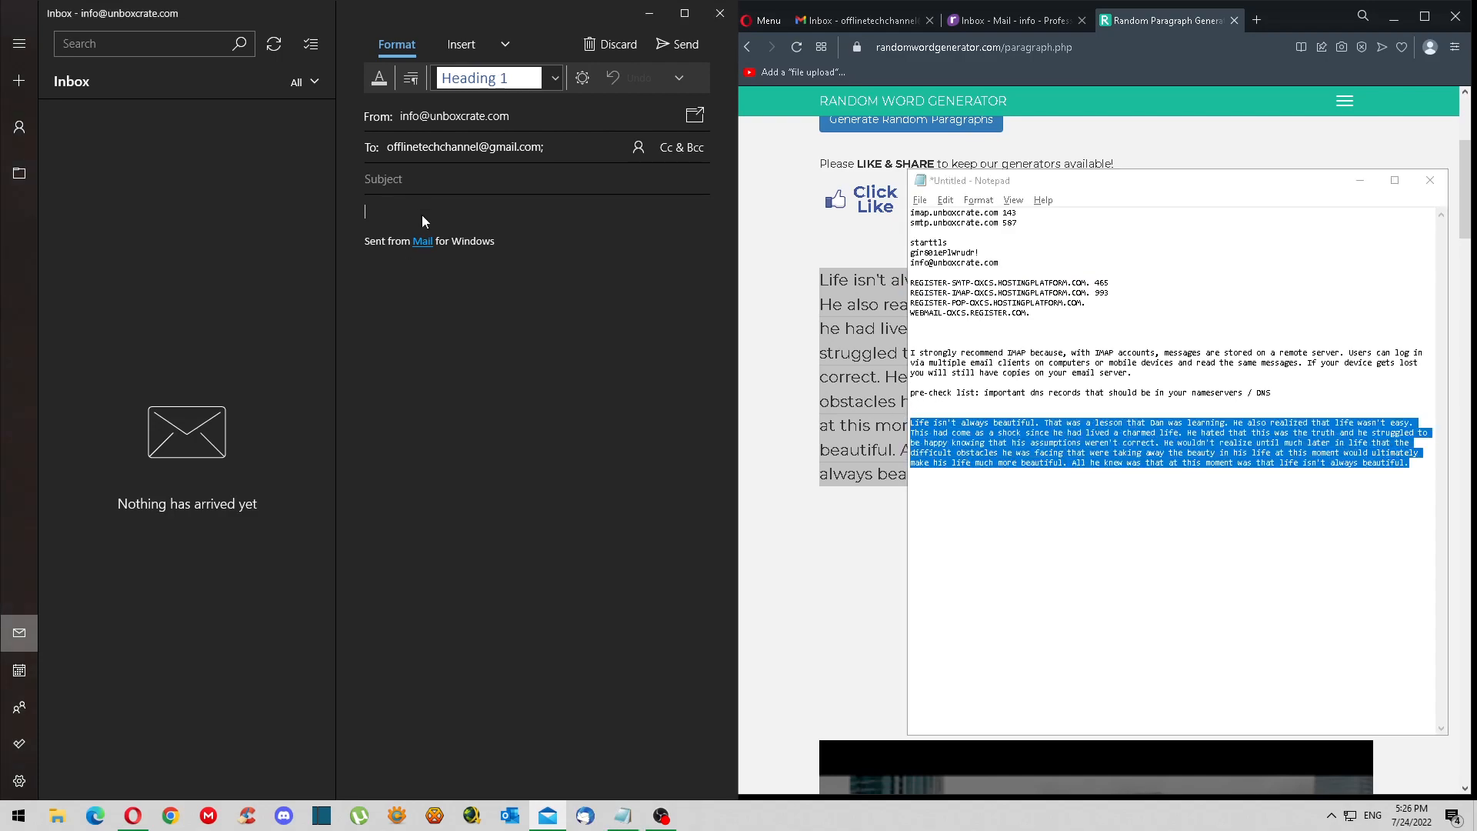
{"action": "key", "text": "ctrl+v"}
{"action": "left_click", "coordinate": [1360, 181]}
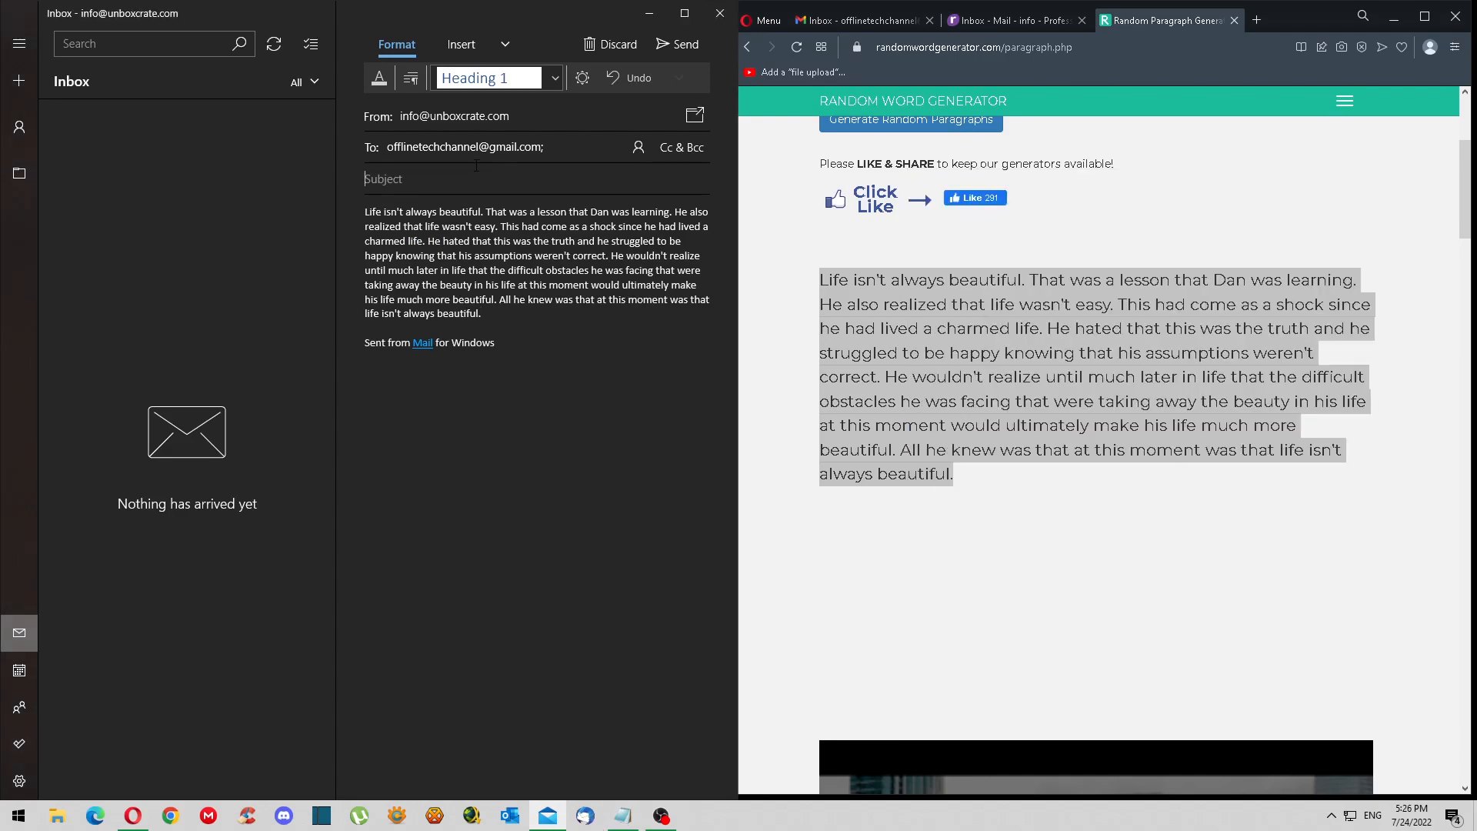
- Add the subject 'Calibration for this professional email', send it, and refresh the account
{"action": "left_click", "coordinate": [428, 178]}
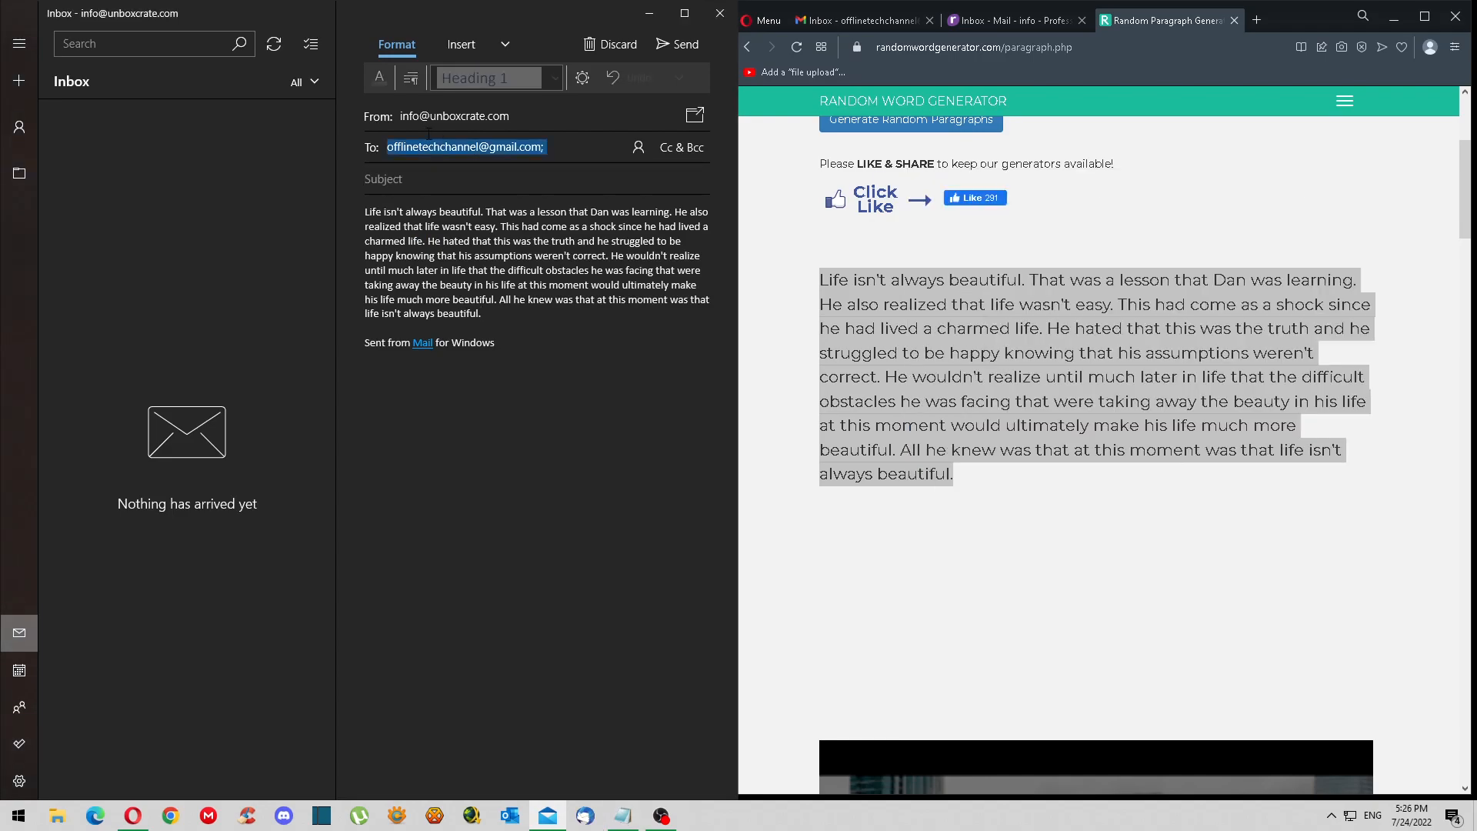
{"action": "type", "text": "Calibration for this professional email"}
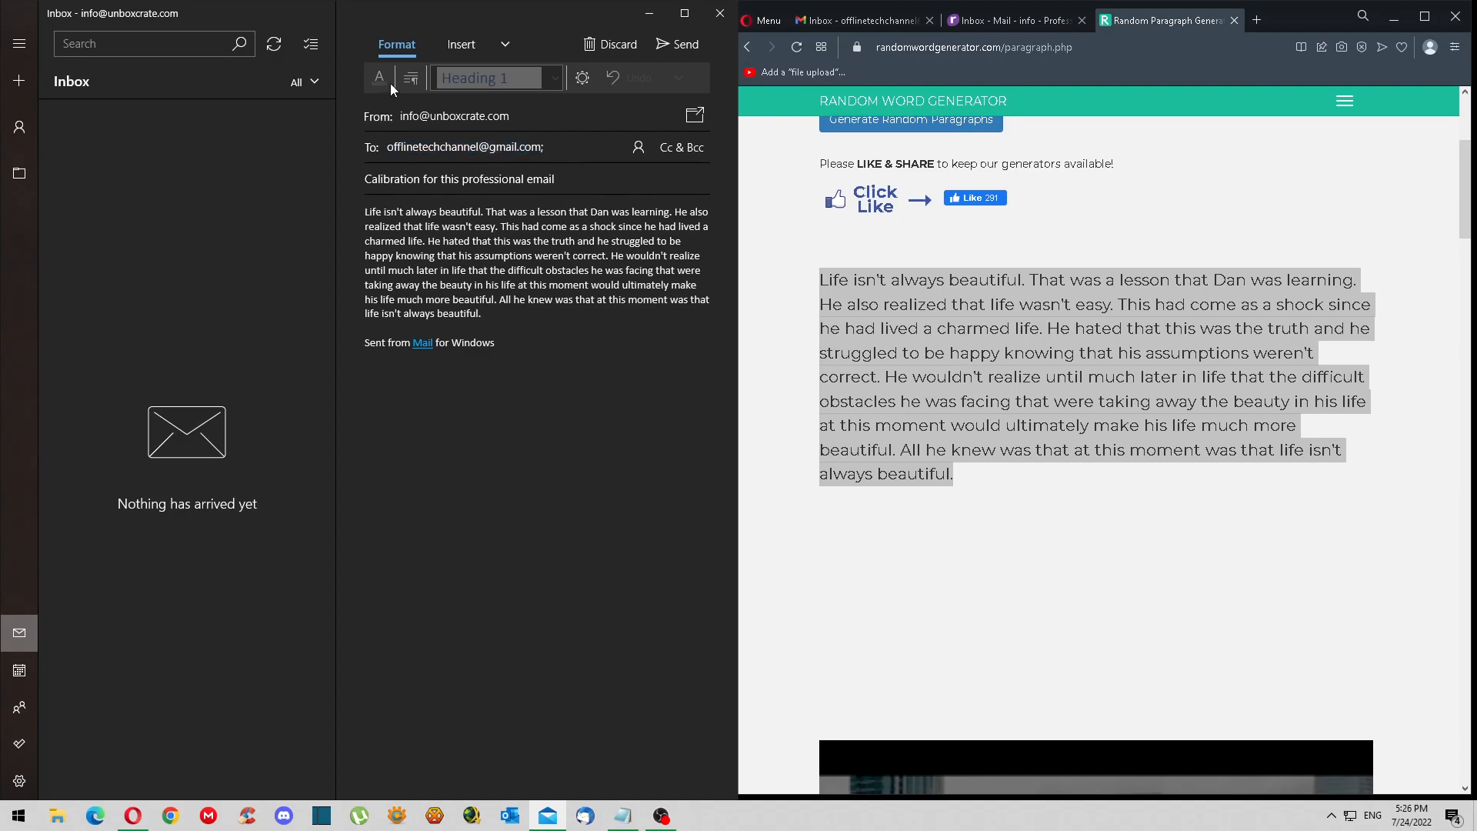
{"action": "left_click", "coordinate": [670, 40]}
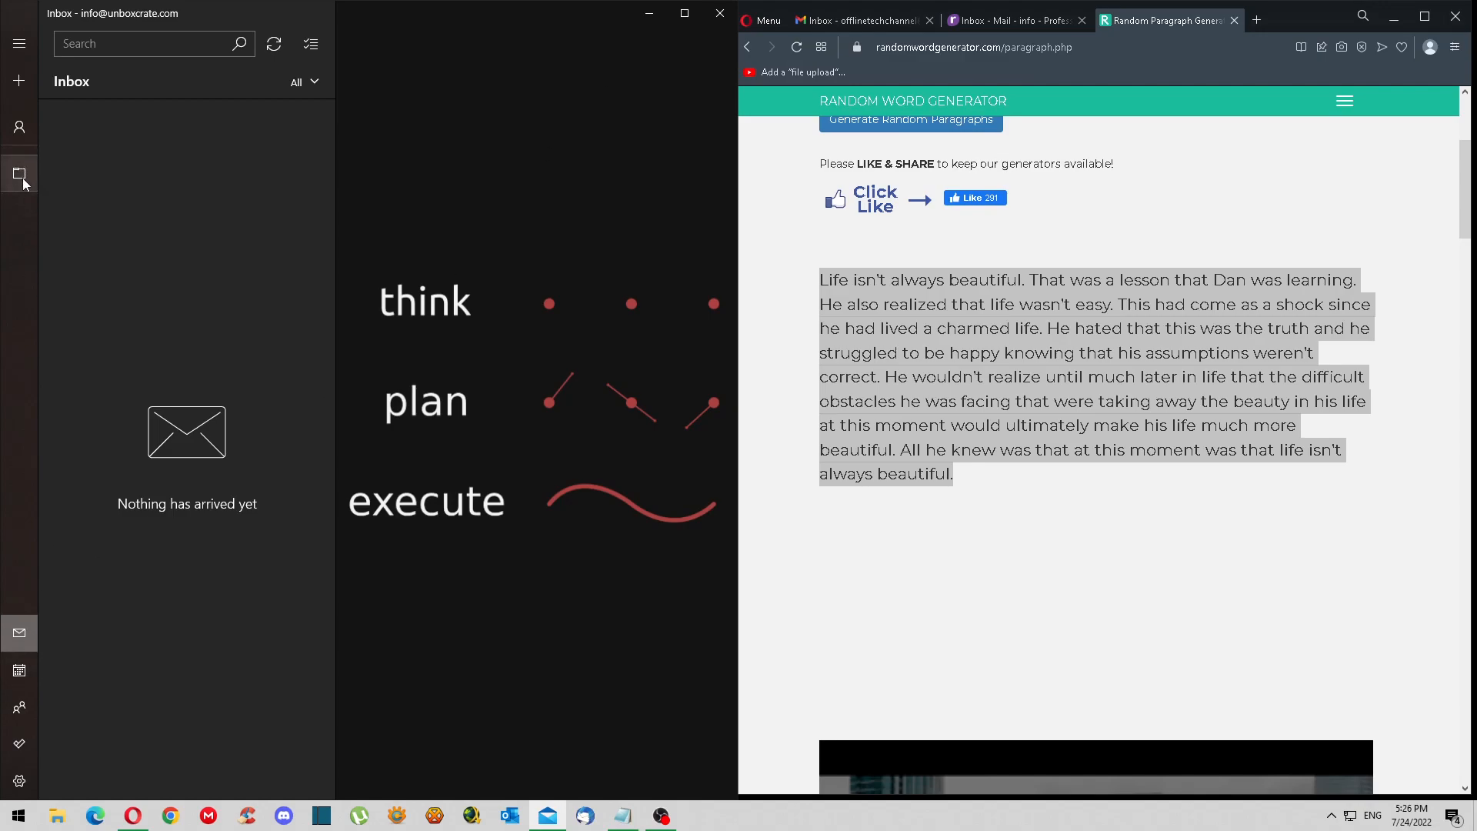
{"action": "left_click", "coordinate": [29, 132]}
{"action": "left_click", "coordinate": [100, 67]}
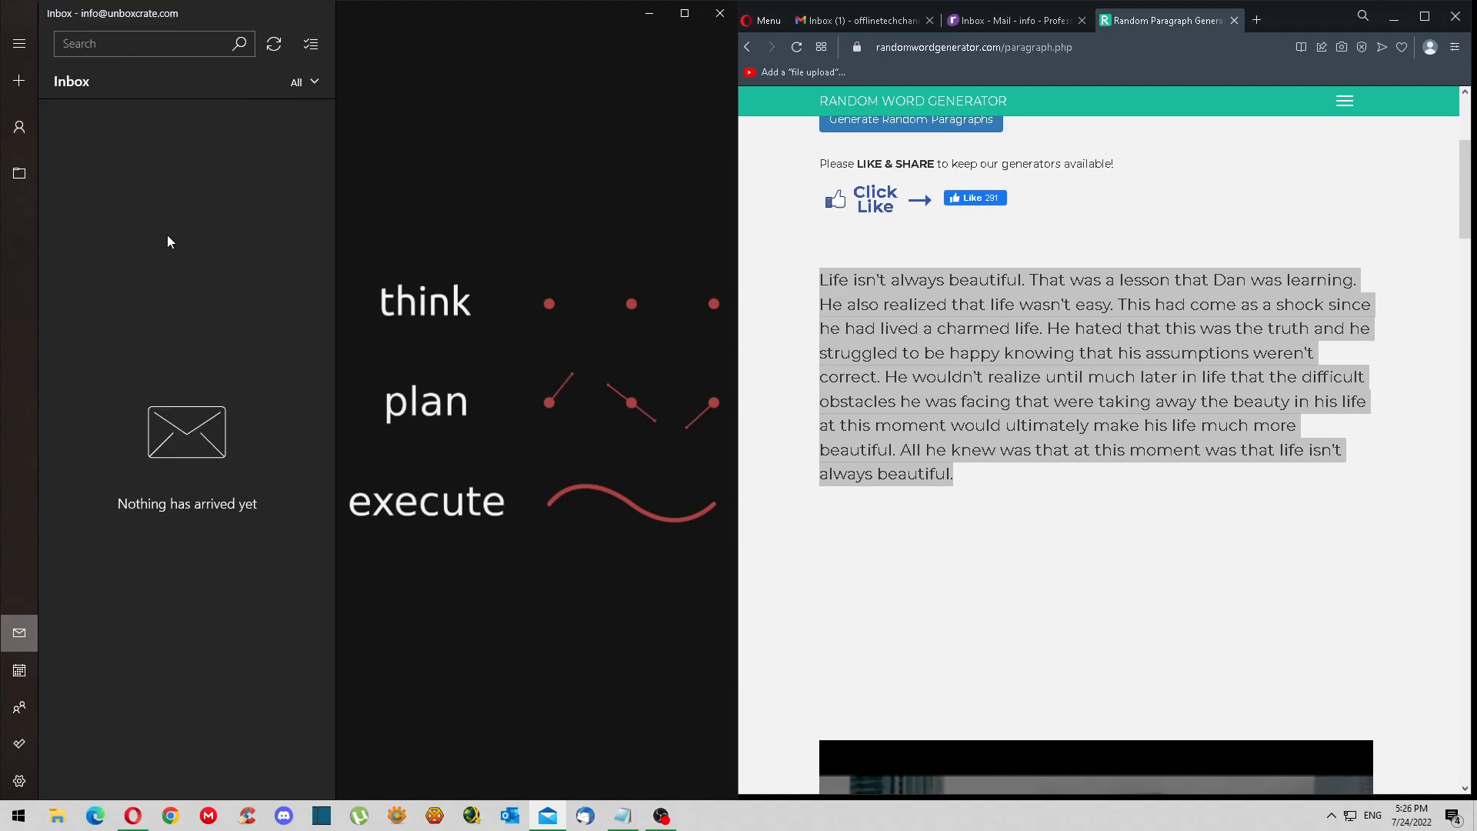
- In Gmail, answer the calibration message with 'Cool looks like the email is working fine!'
{"action": "left_click", "coordinate": [860, 20]}
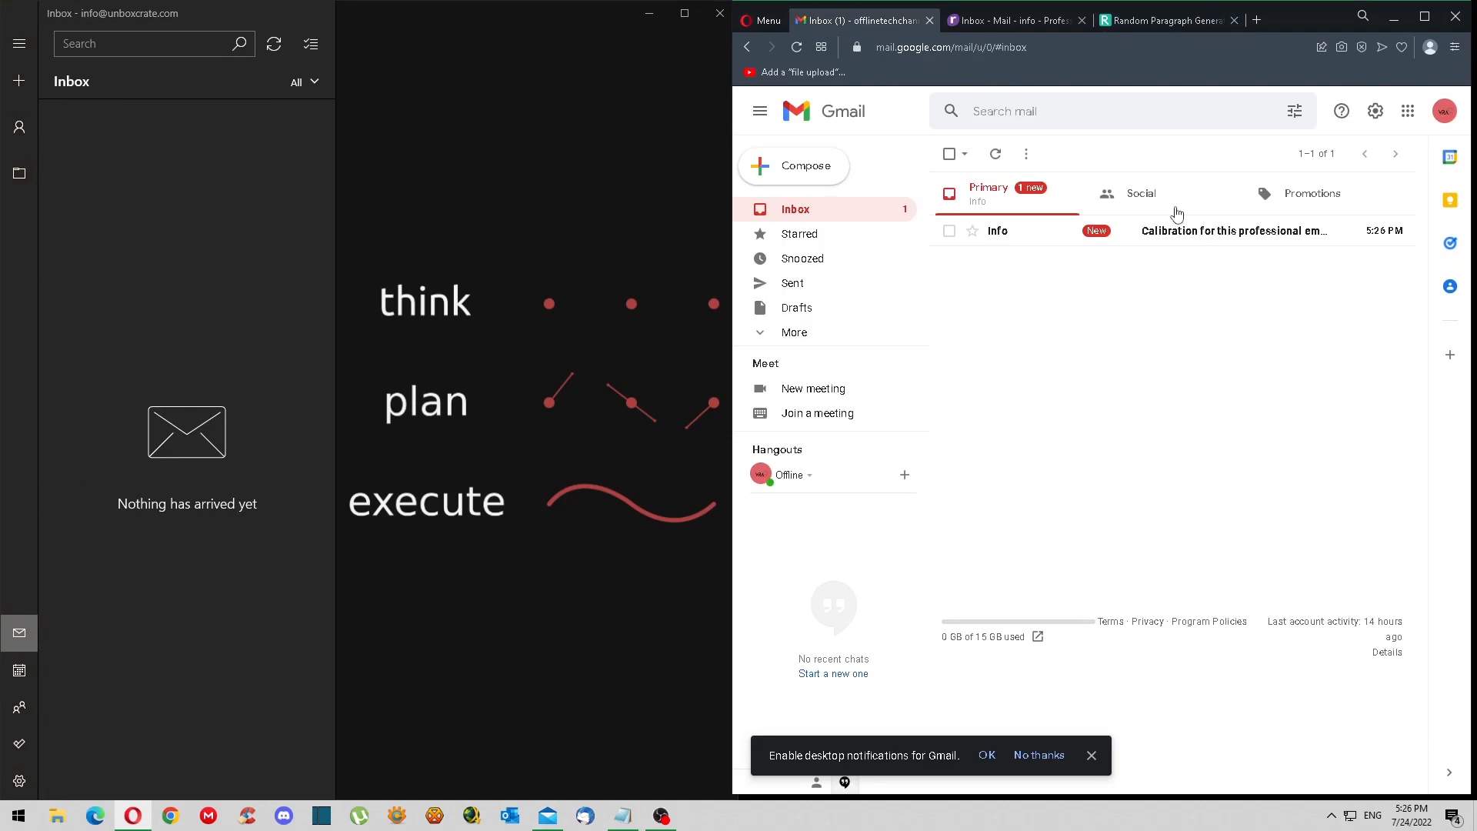
{"action": "left_click", "coordinate": [1183, 247]}
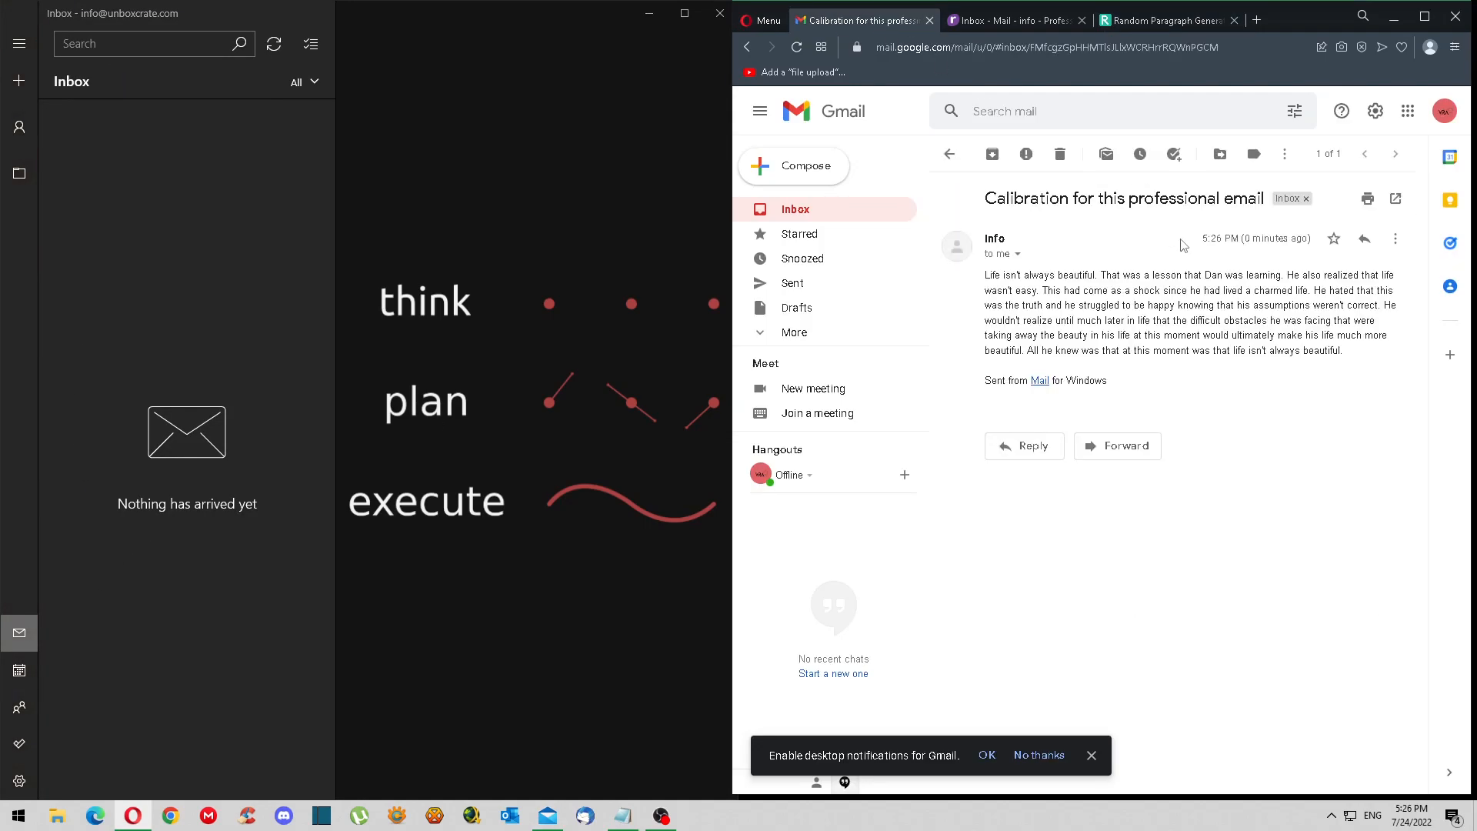
{"action": "left_click", "coordinate": [1031, 446]}
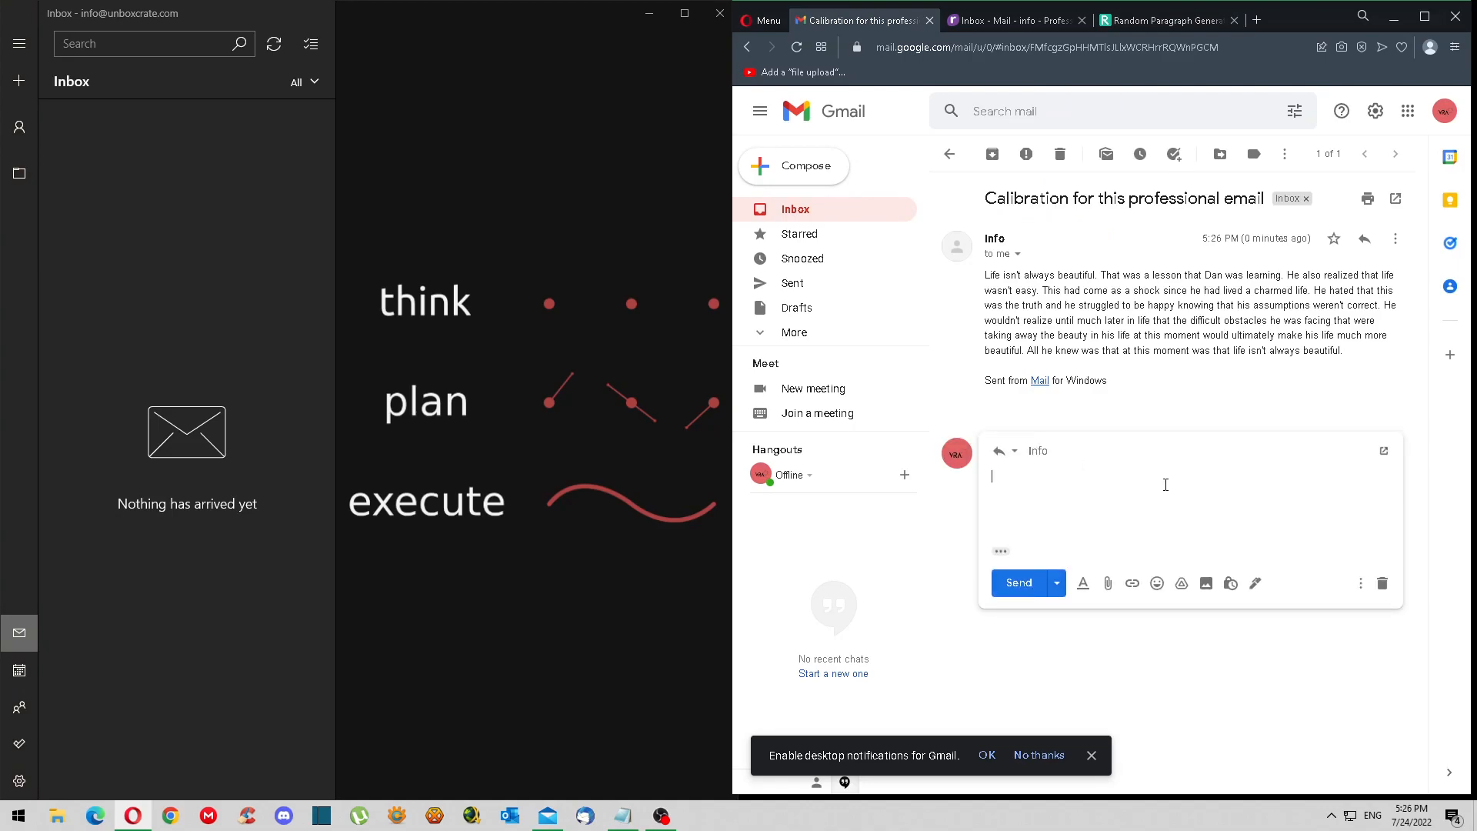
{"action": "type", "text": "Cool looks like the email is working fine!"}
{"action": "left_click", "coordinate": [1020, 583]}
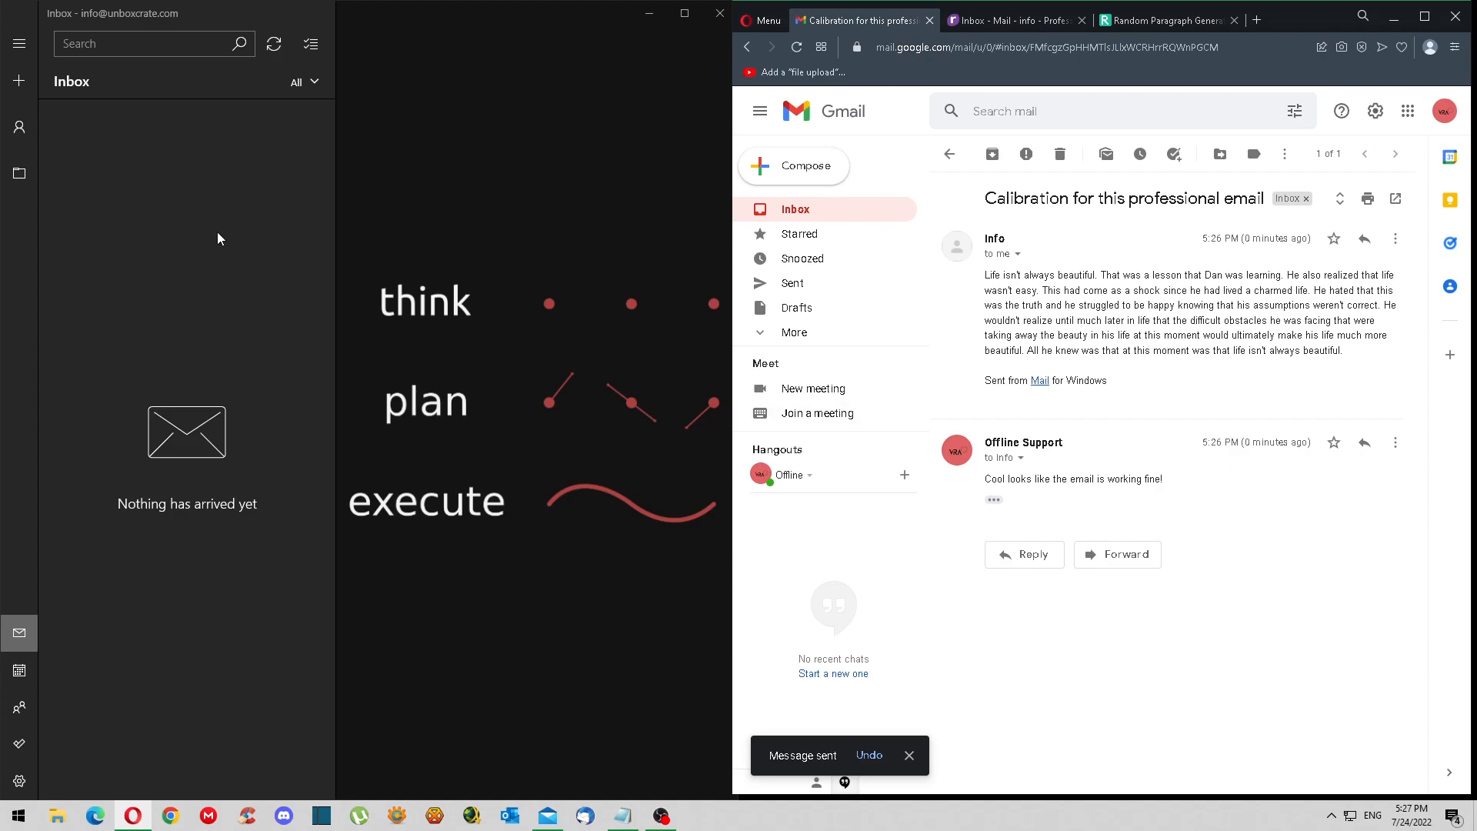
{"action": "left_click", "coordinate": [1018, 254]}
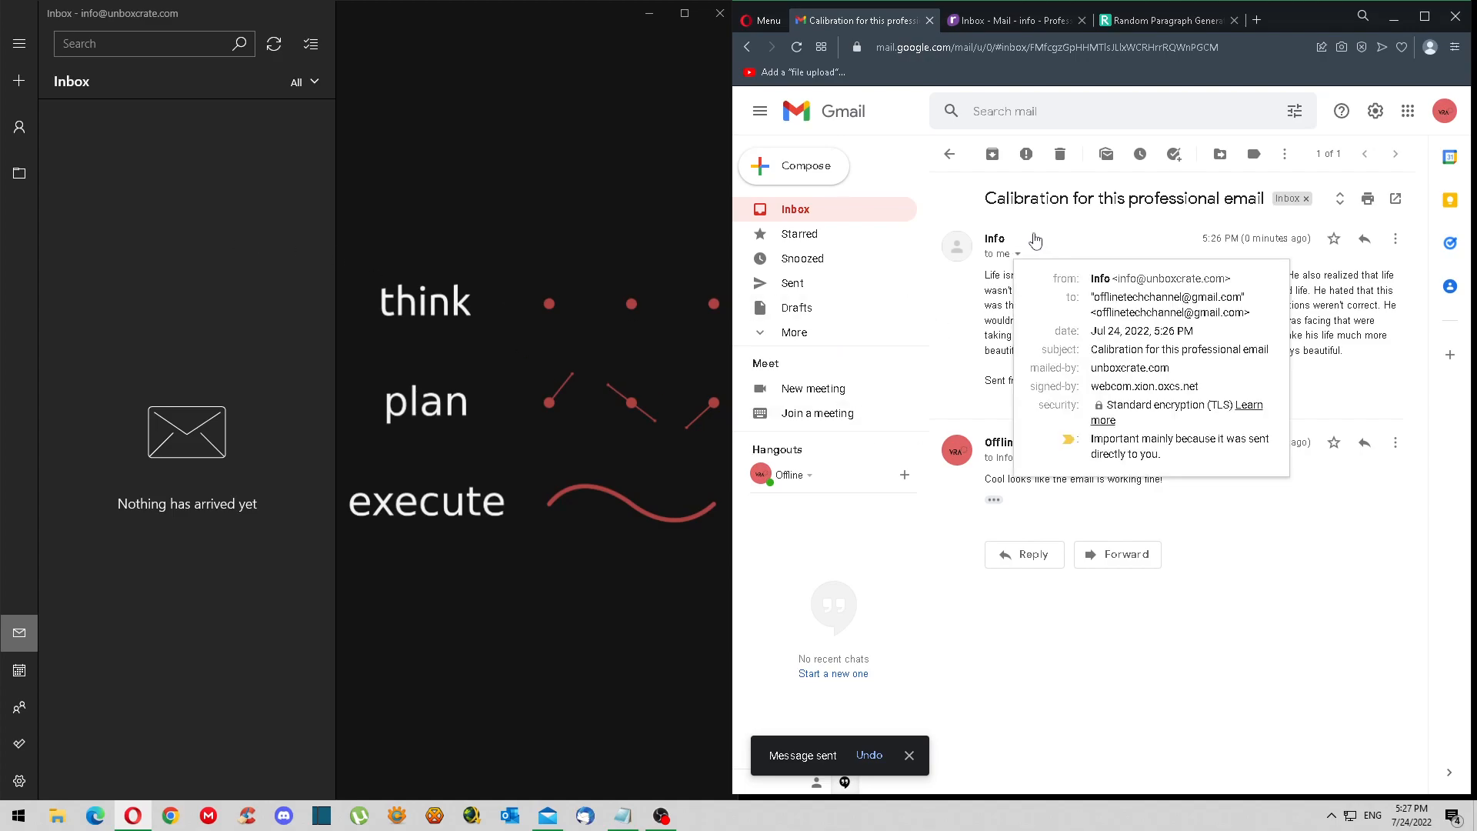
{"action": "left_click", "coordinate": [1279, 536]}
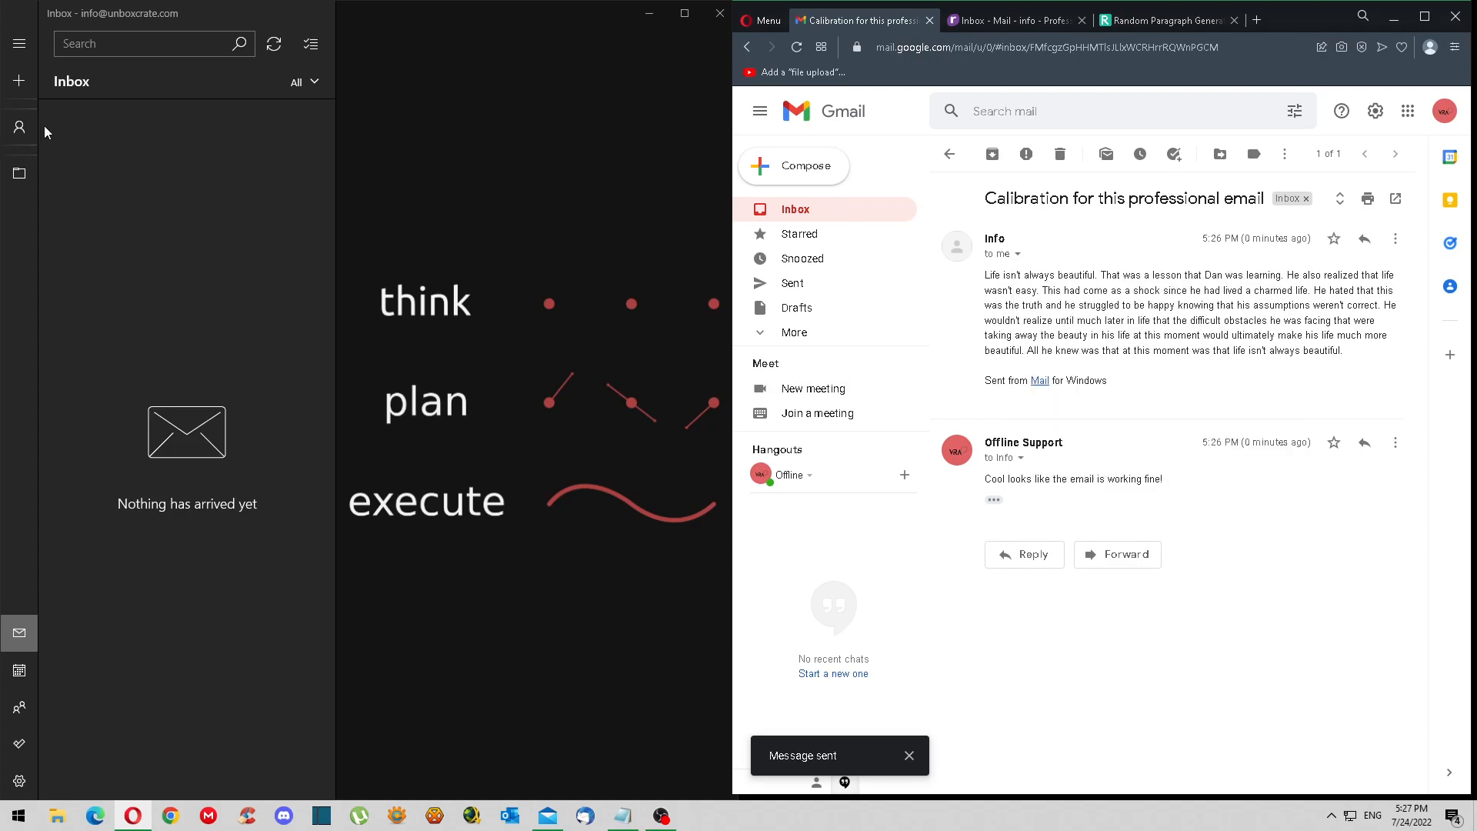
- Open the Gmail reply that arrived in the Inbox
{"action": "left_click", "coordinate": [19, 670]}
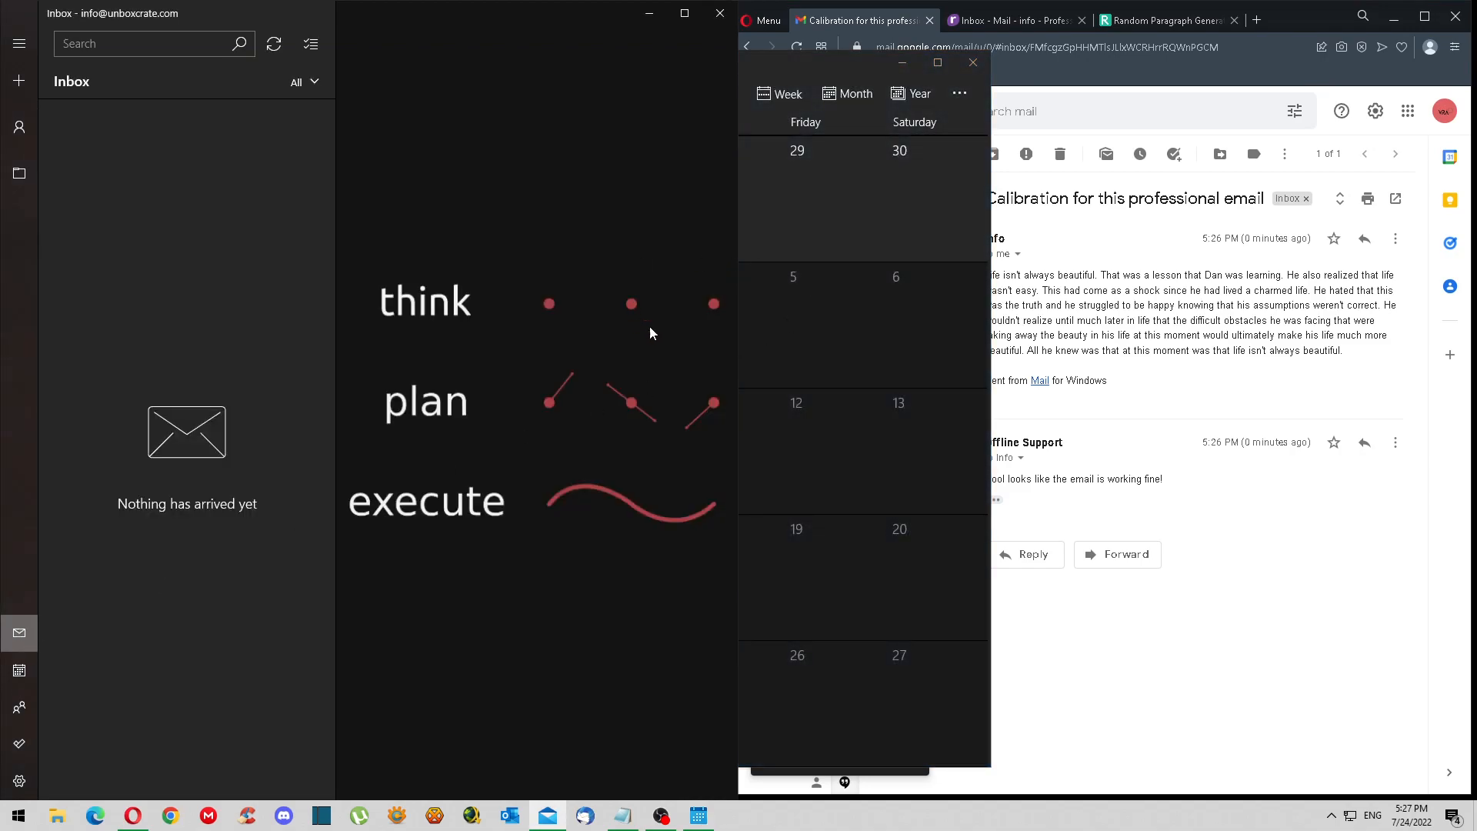
{"action": "left_click", "coordinate": [971, 68]}
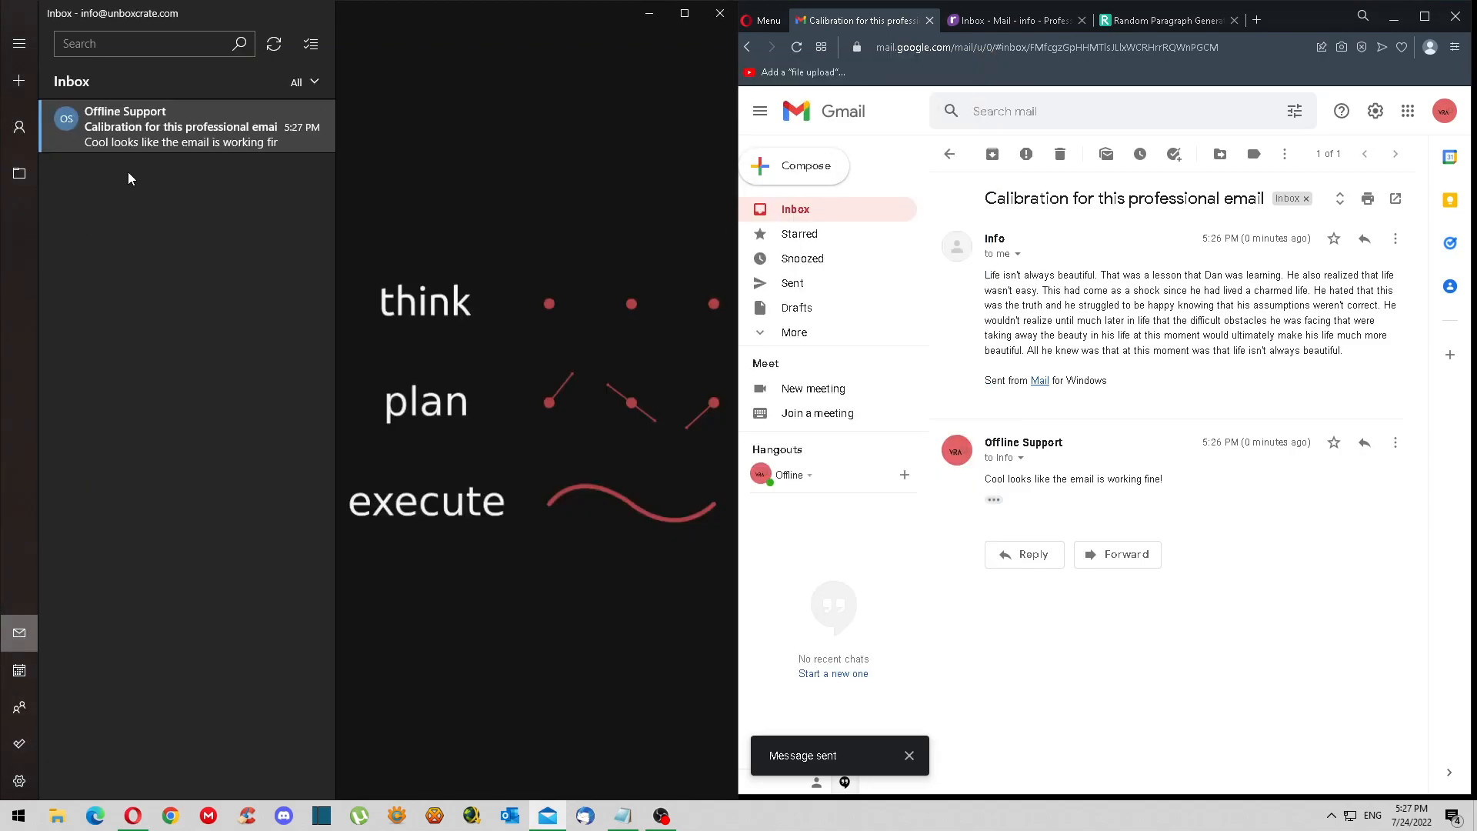
{"action": "left_click", "coordinate": [132, 145]}
{"action": "right_click", "coordinate": [163, 140]}
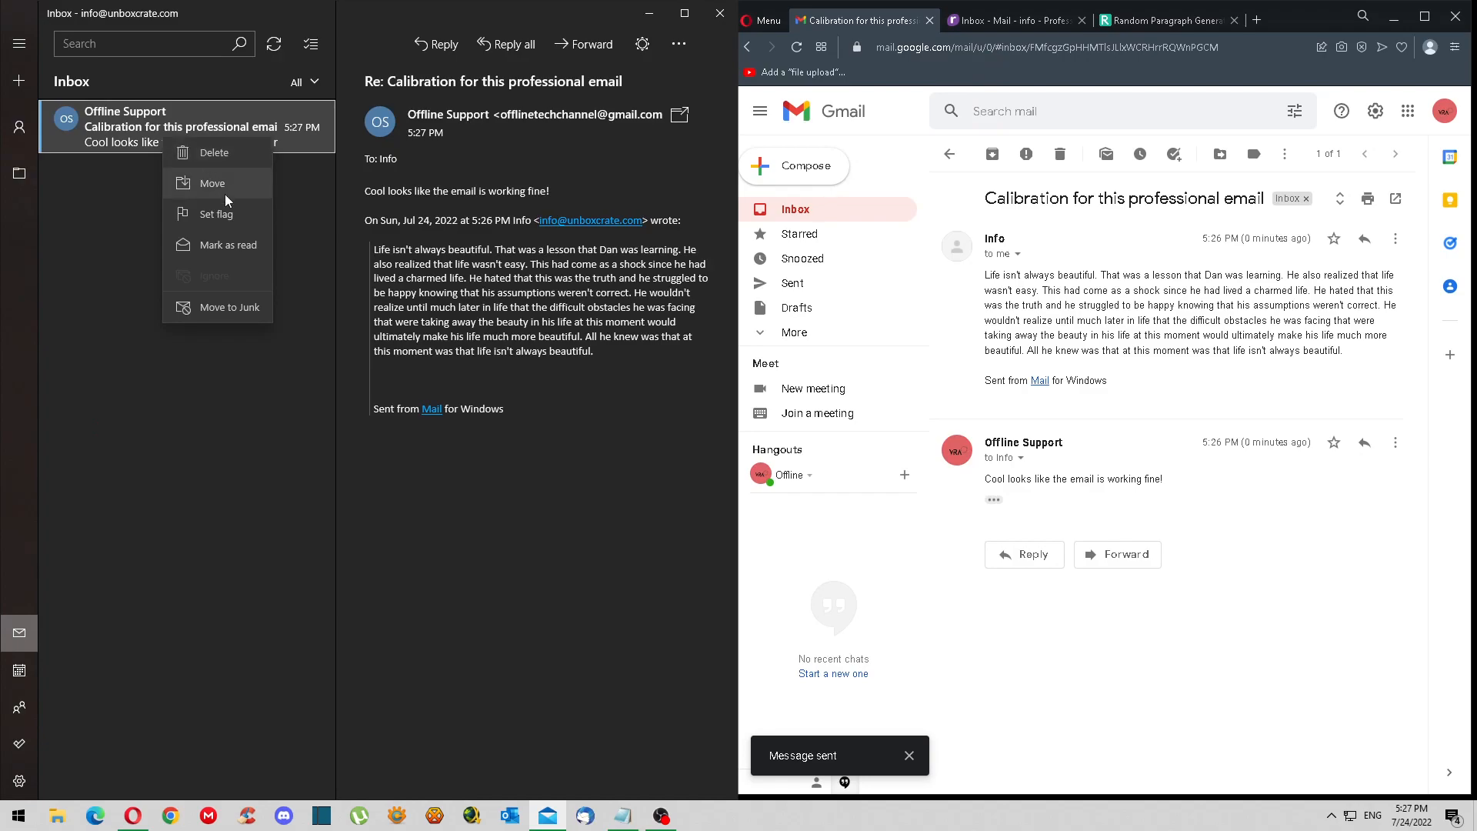
{"action": "left_click", "coordinate": [118, 129]}
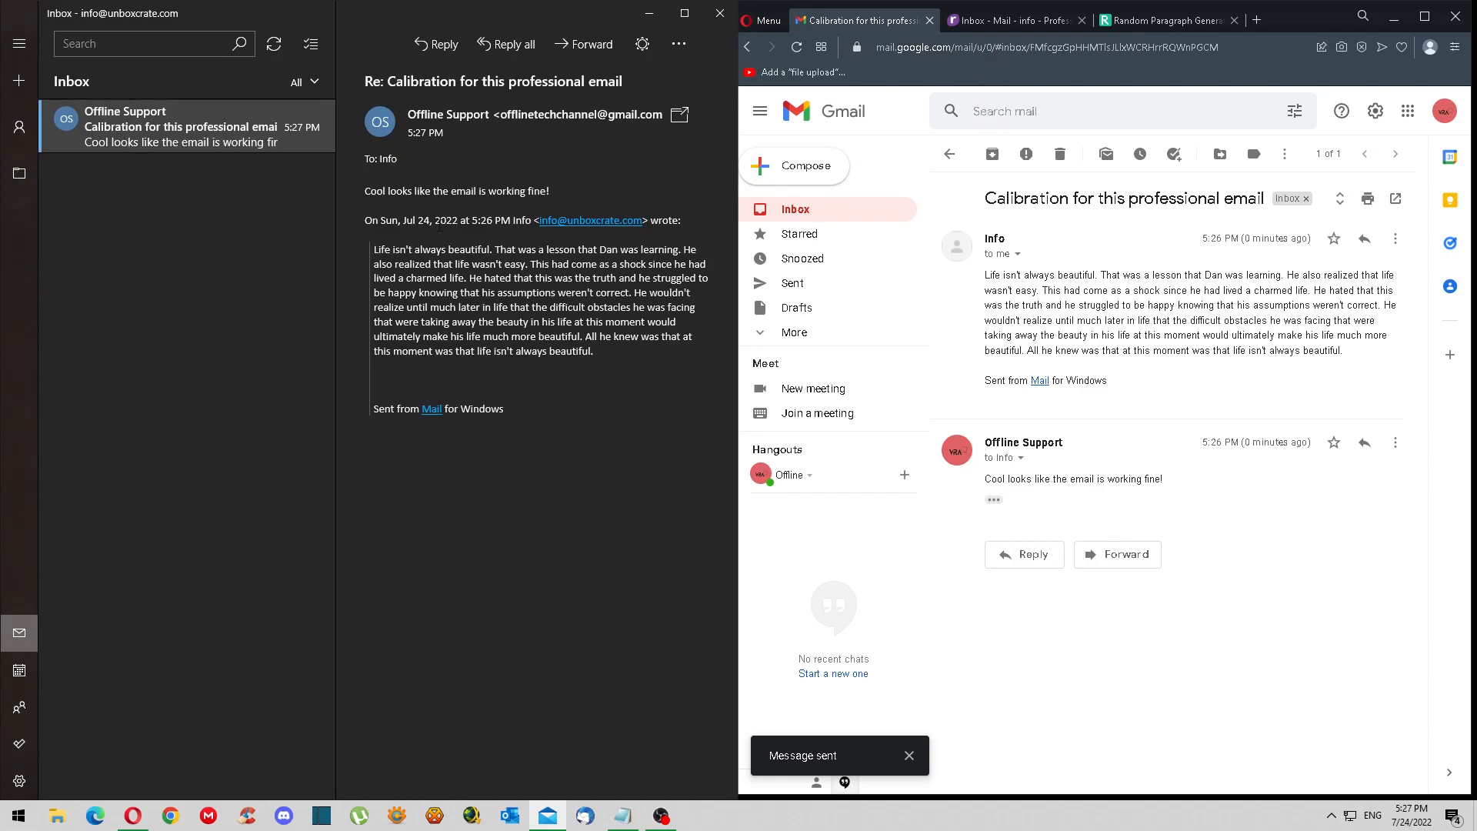
- Send a follow-up saying the register.com email works in the Windows Mail desktop app
{"action": "left_click", "coordinate": [431, 57]}
{"action": "type", "text": "Yup the register.com email is working in wio"}
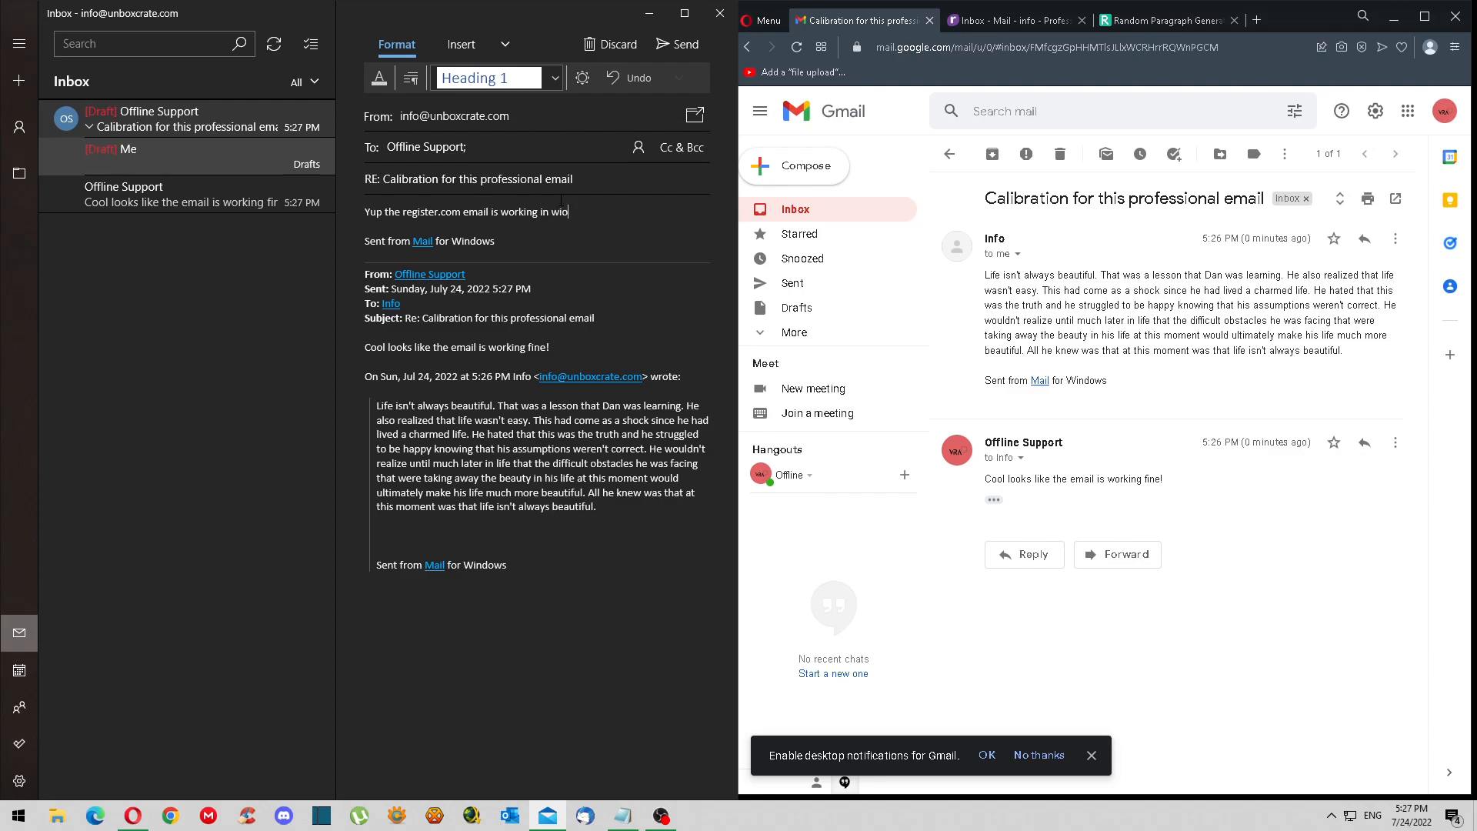
{"action": "key", "text": "BackSpace"}
{"action": "type", "text": "ndows mail all"}
{"action": "key", "text": "BackSpace"}
{"action": "type", "text": "pp desktop"}
{"action": "type", "text": " :)"}
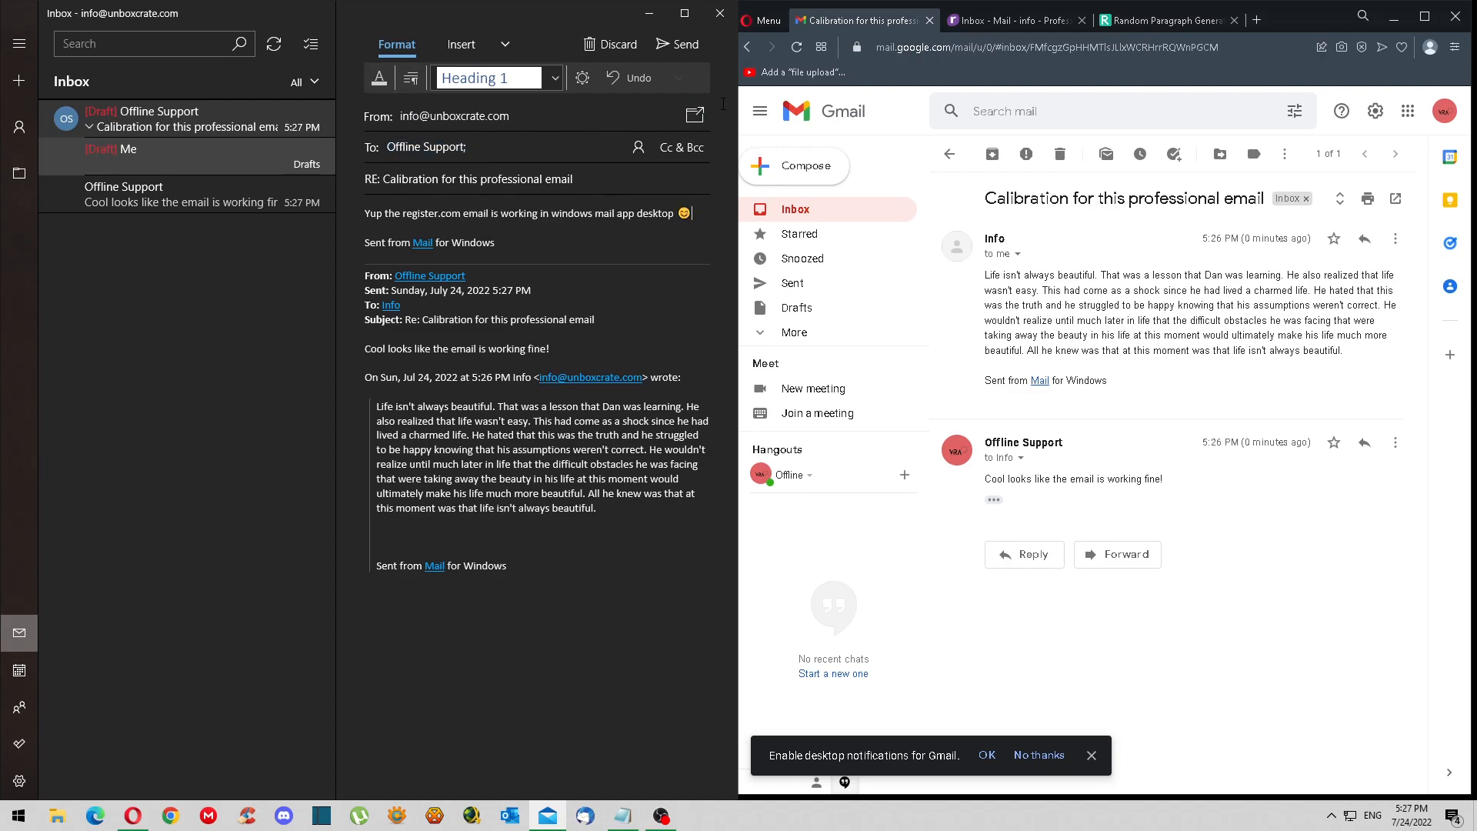
{"action": "type", "text": "plreply one more time to bne su"}
{"action": "key", "text": "BackSpace"}
{"action": "key", "text": "BackSpace"}
{"action": "key", "text": "BackSpace"}
{"action": "key", "text": "BackSpace"}
{"action": "type", "text": "be sure."}
{"action": "left_click", "coordinate": [690, 44]}
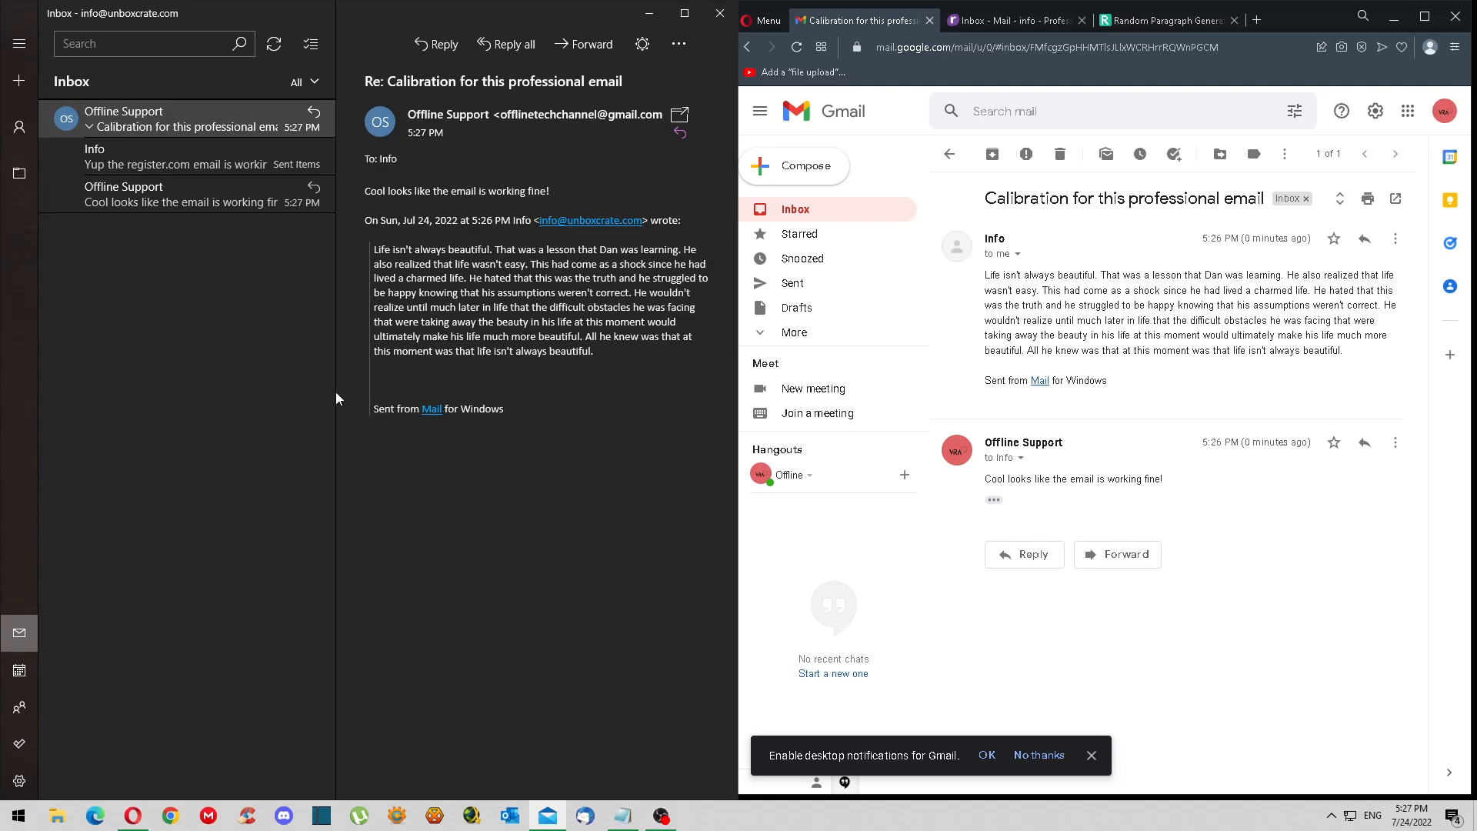
- Open the Calibration conversation in Gmail to see Info's latest message
{"action": "left_click", "coordinate": [154, 205]}
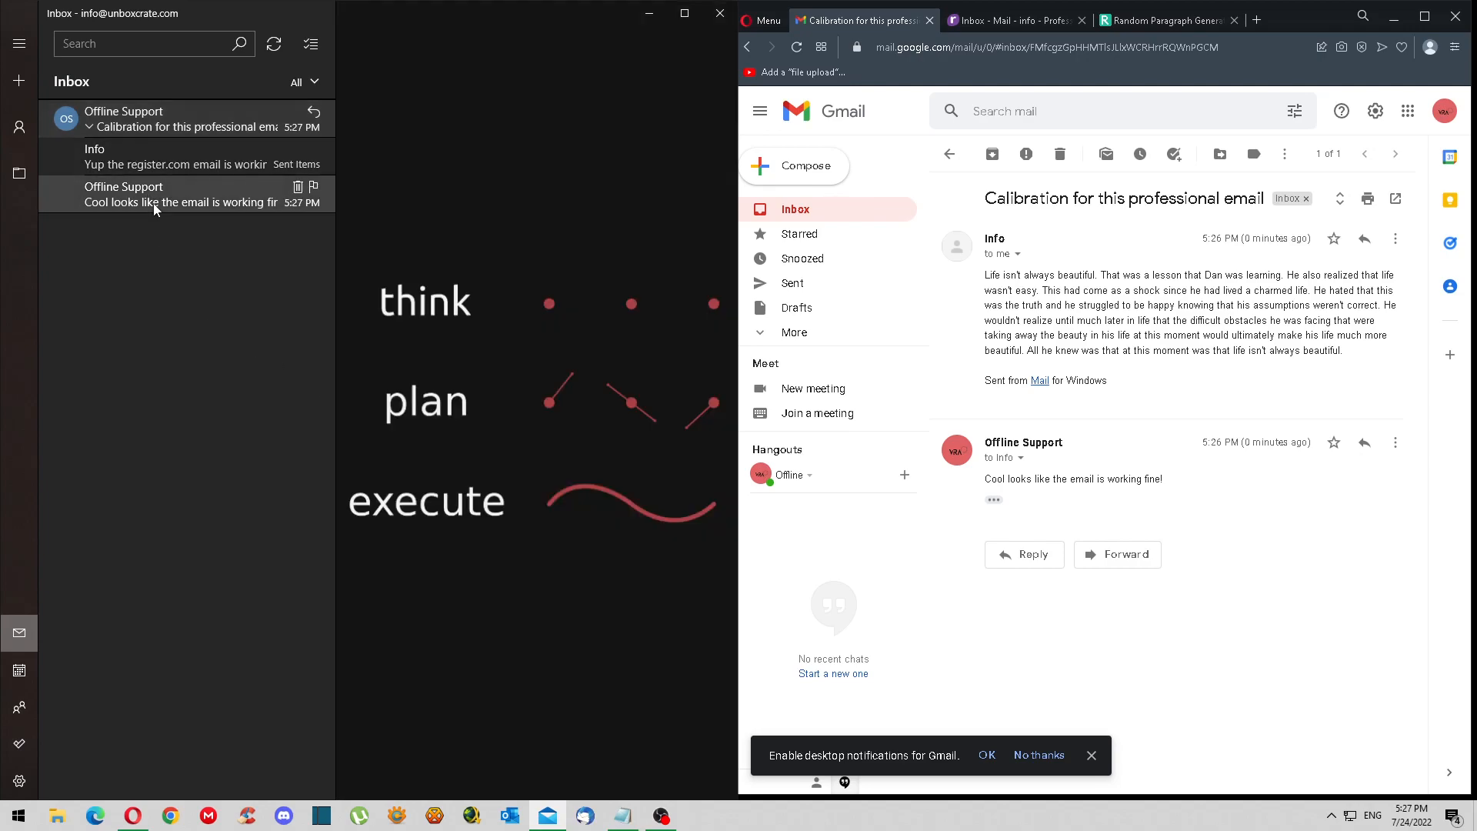
{"action": "left_click", "coordinate": [174, 164]}
{"action": "left_click", "coordinate": [192, 129]}
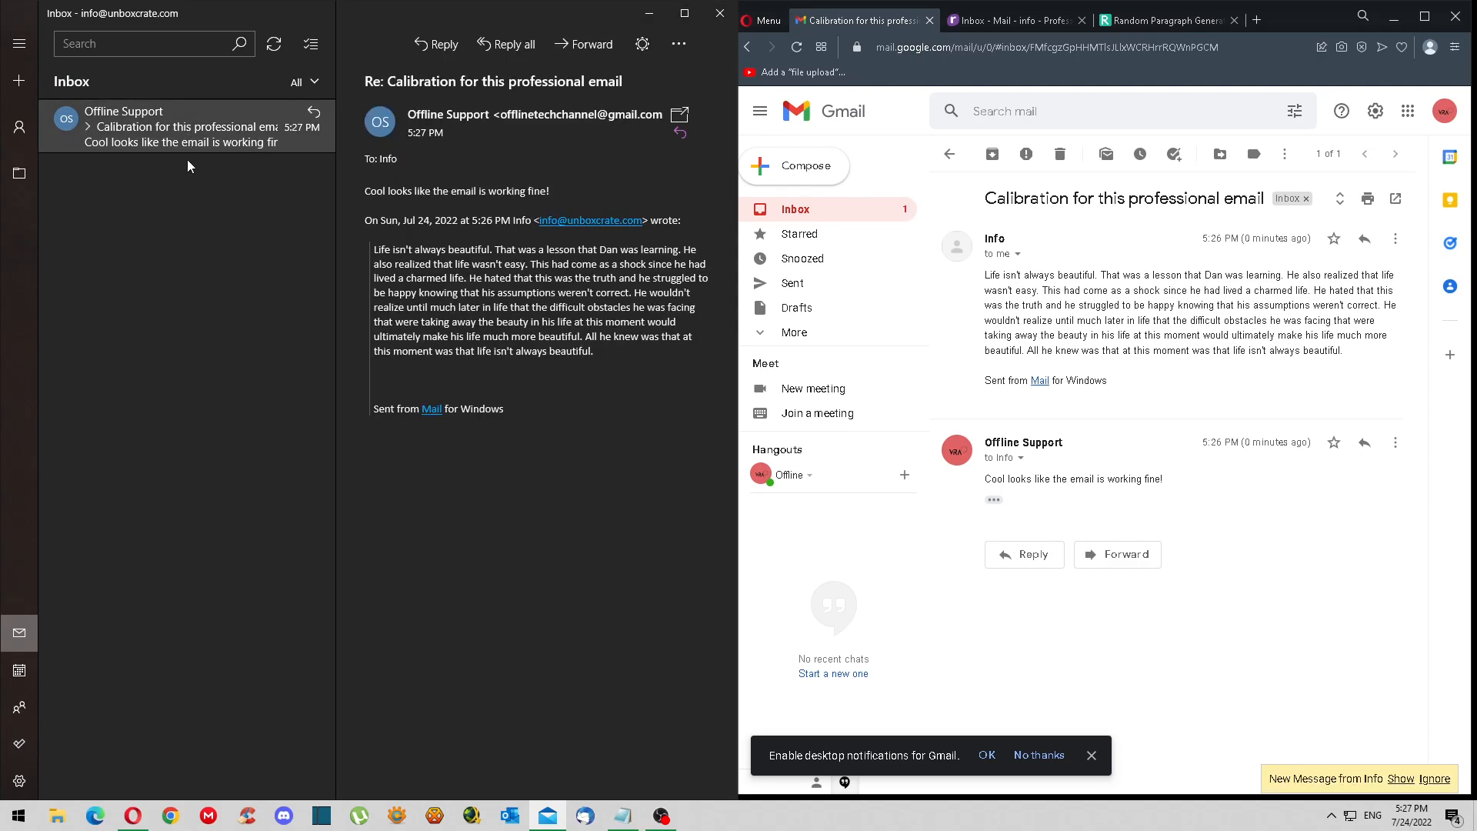
{"action": "left_click", "coordinate": [154, 129]}
{"action": "left_click", "coordinate": [897, 210]}
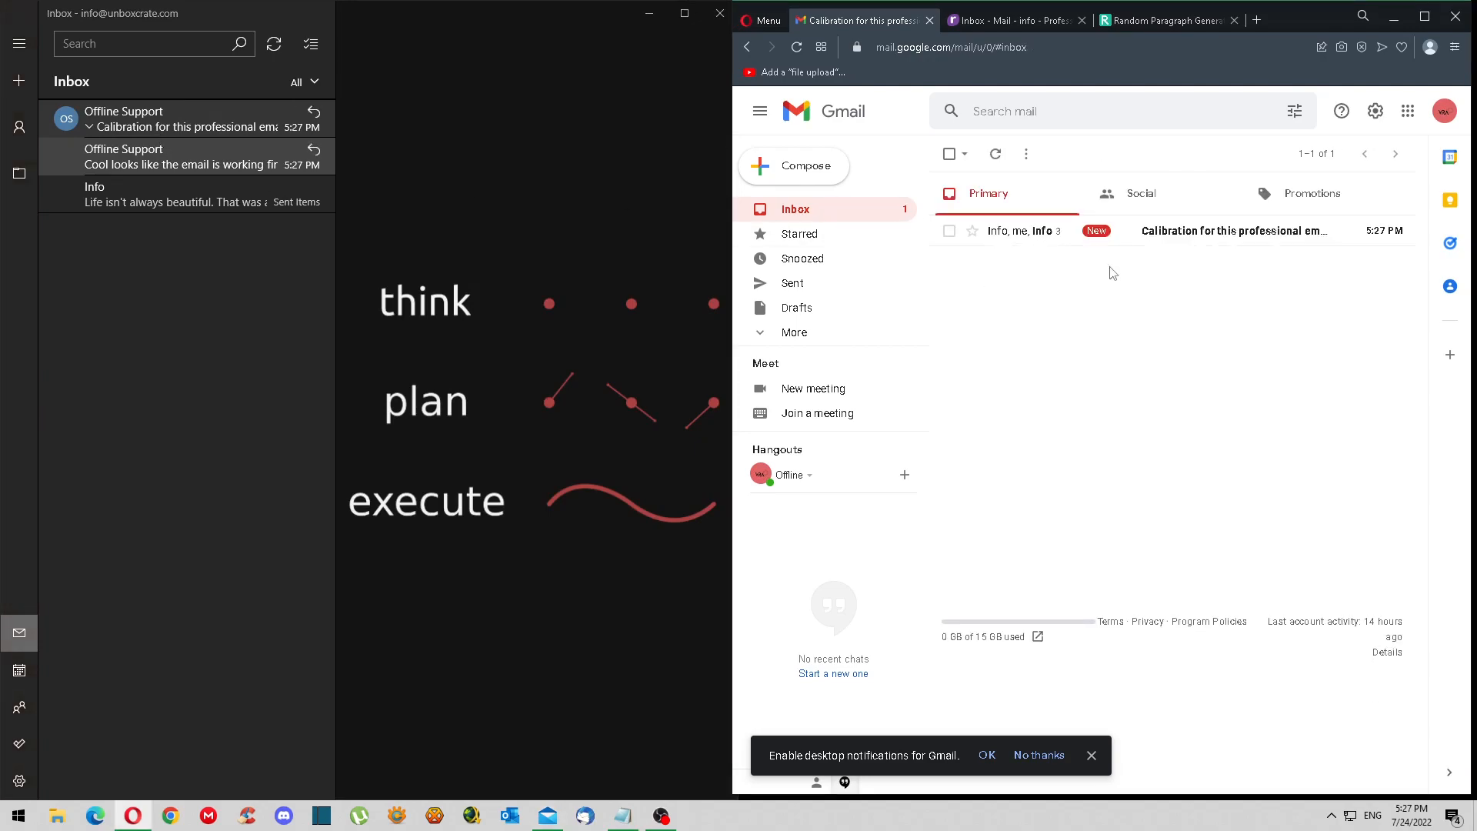
{"action": "left_click", "coordinate": [1040, 232]}
- Reply 'Yup register.com email works for this application. :)' and send it
{"action": "left_click", "coordinate": [1021, 597]}
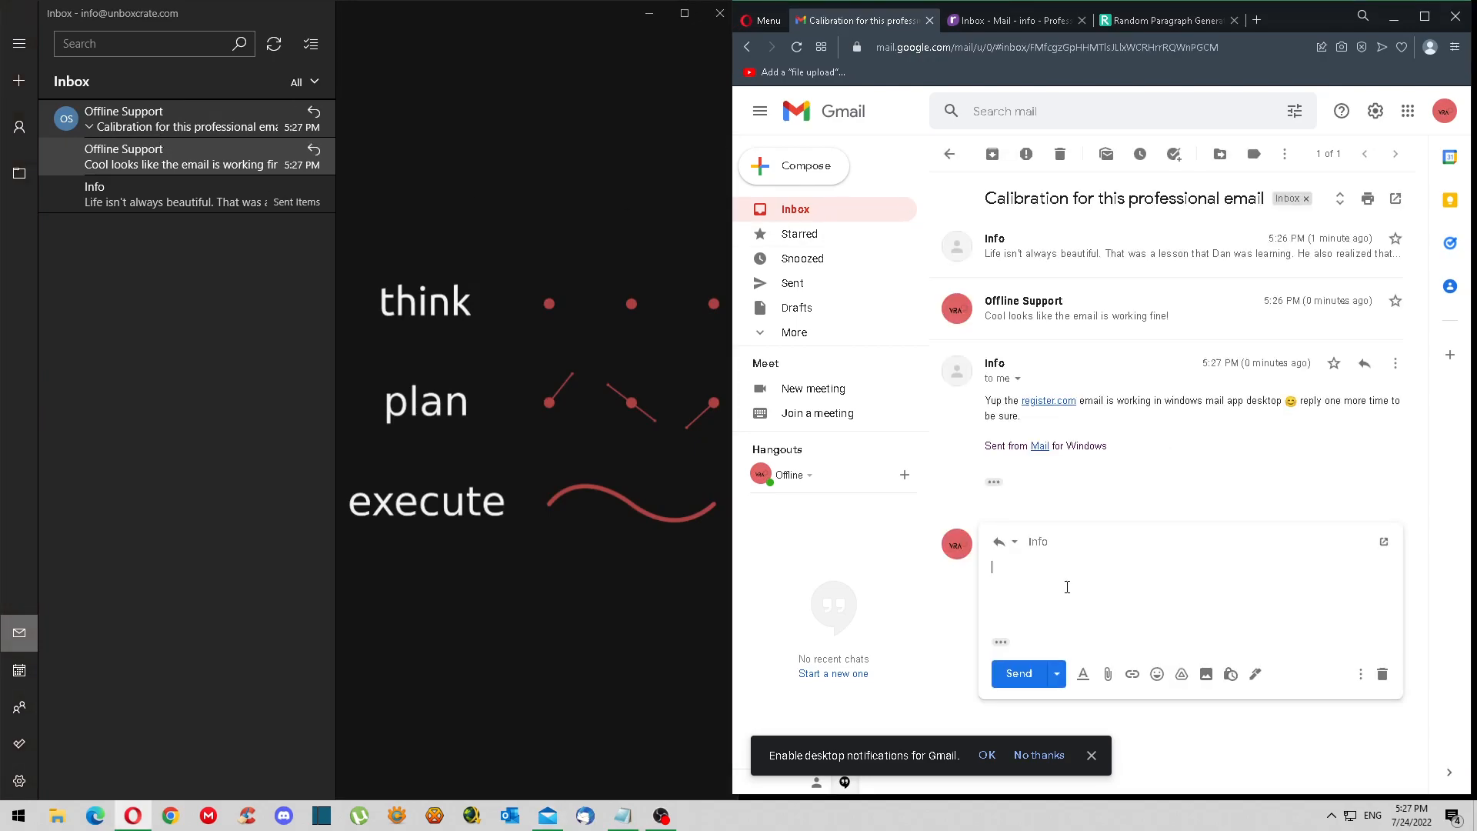
{"action": "type", "text": "Yip"}
{"action": "type", "text": "p registe"}
{"action": "type", "text": "r.com email wor"}
{"action": "type", "text": "ks for th"}
{"action": "type", "text": "ation. :)"}
{"action": "left_click", "coordinate": [1018, 673]}
{"action": "left_click", "coordinate": [645, 404]}
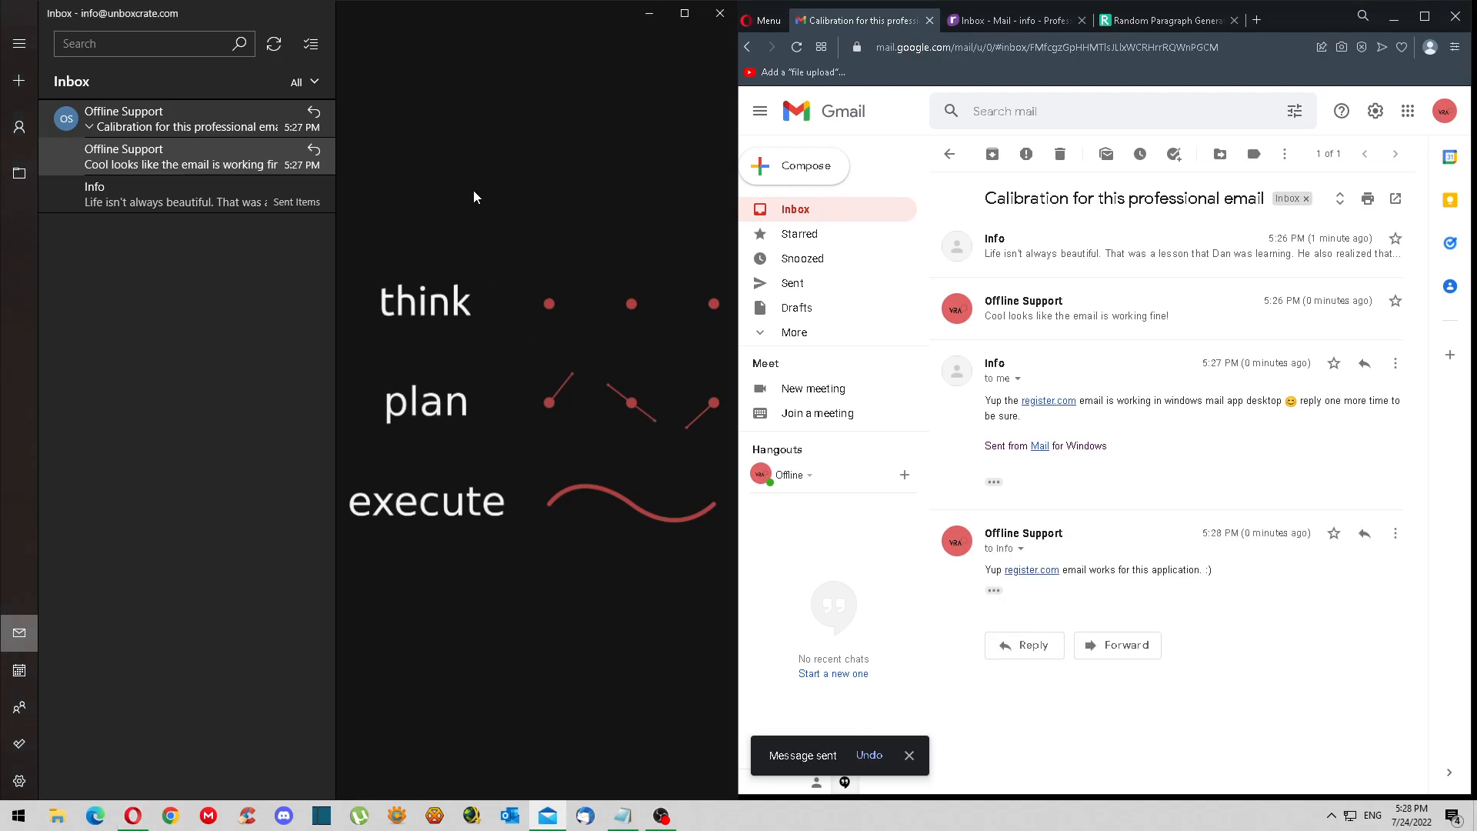
{"action": "left_click", "coordinate": [140, 162]}
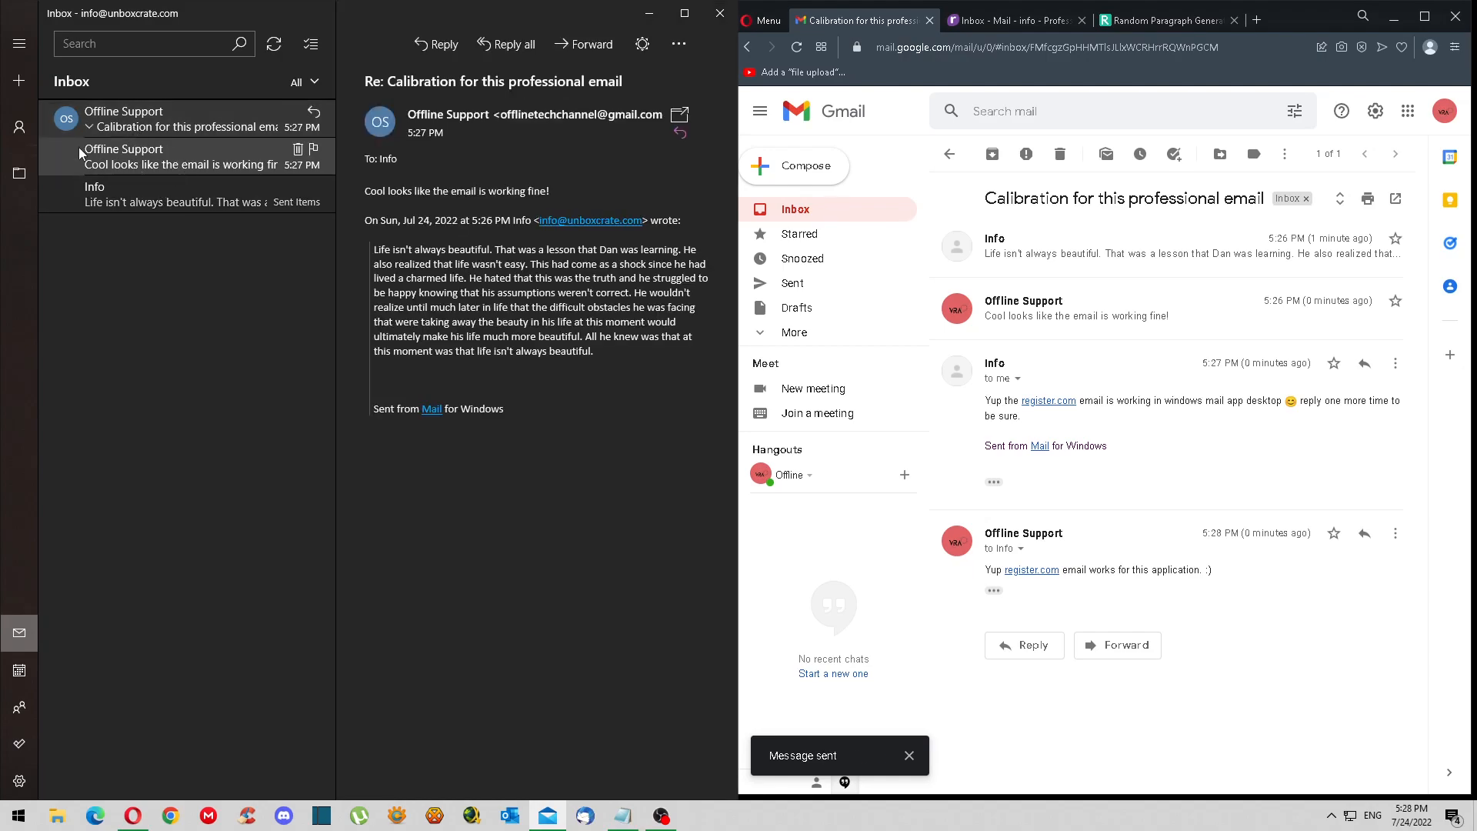
- Refresh the Inbox folder and open the newly received Gmail reply
{"action": "left_click", "coordinate": [30, 173]}
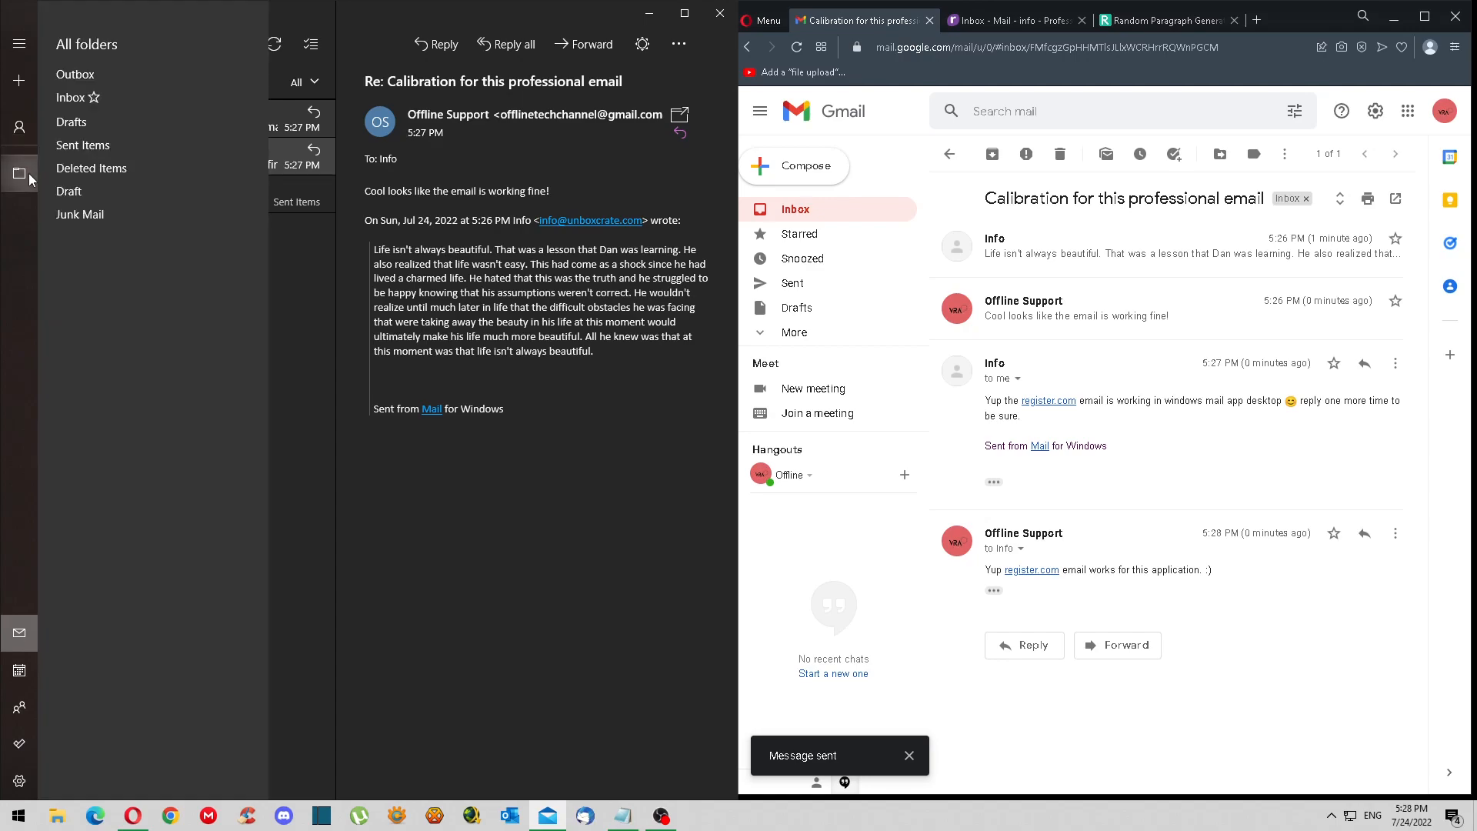
{"action": "left_click", "coordinate": [106, 98]}
{"action": "left_click", "coordinate": [29, 173]}
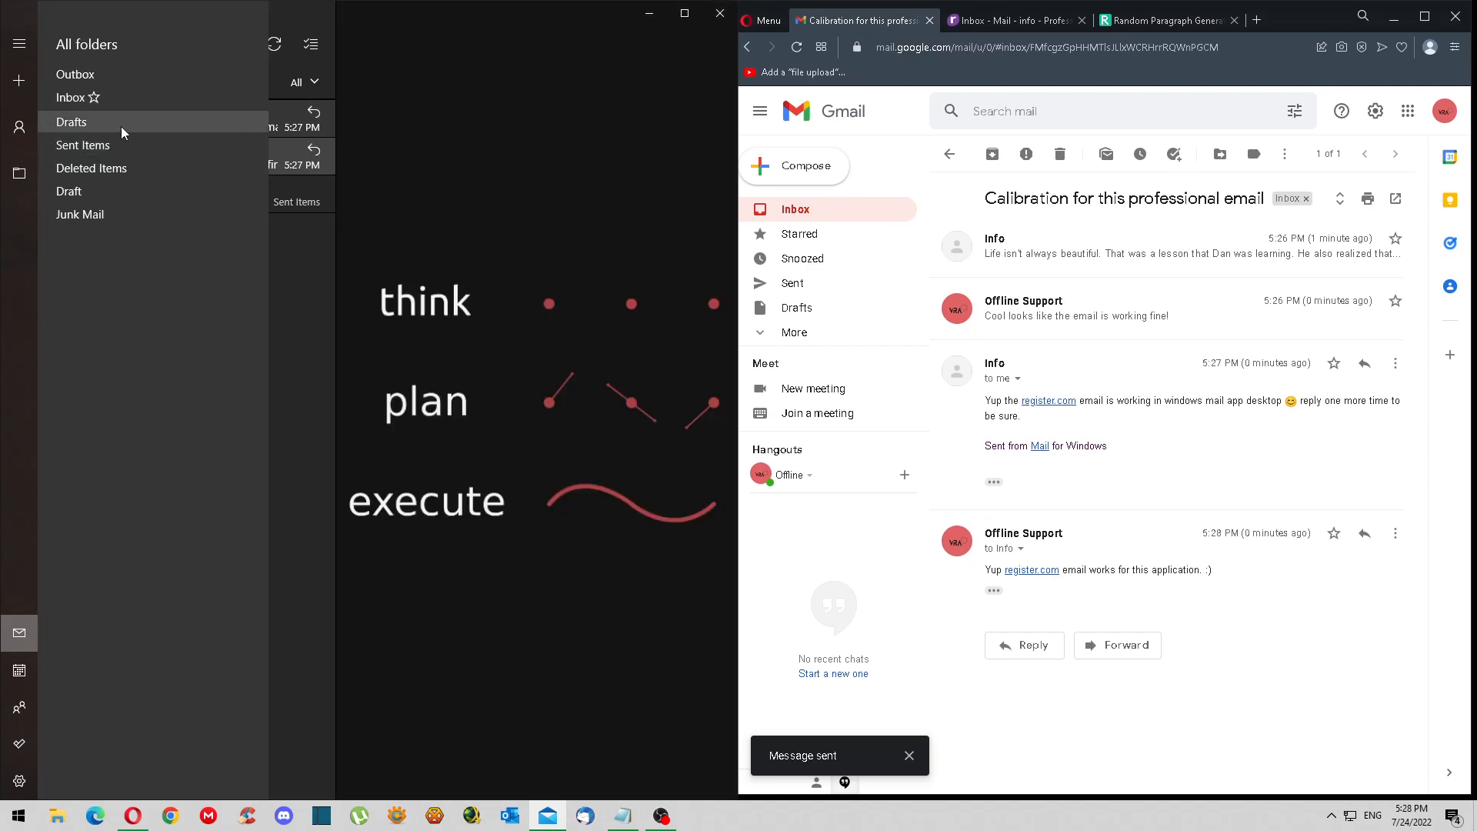
{"action": "left_click", "coordinate": [122, 127]}
{"action": "left_click", "coordinate": [23, 173]}
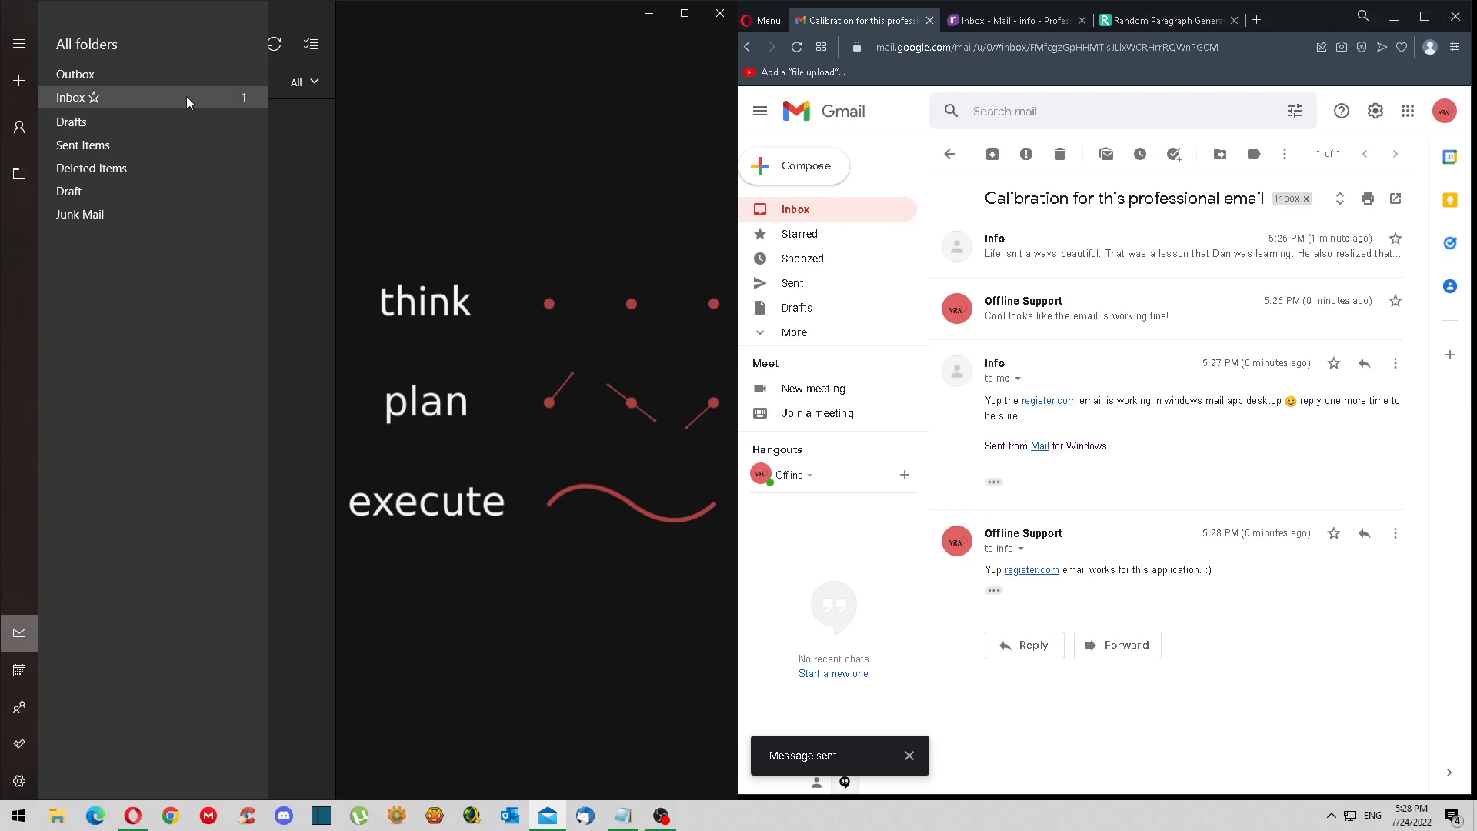
{"action": "left_click", "coordinate": [238, 99]}
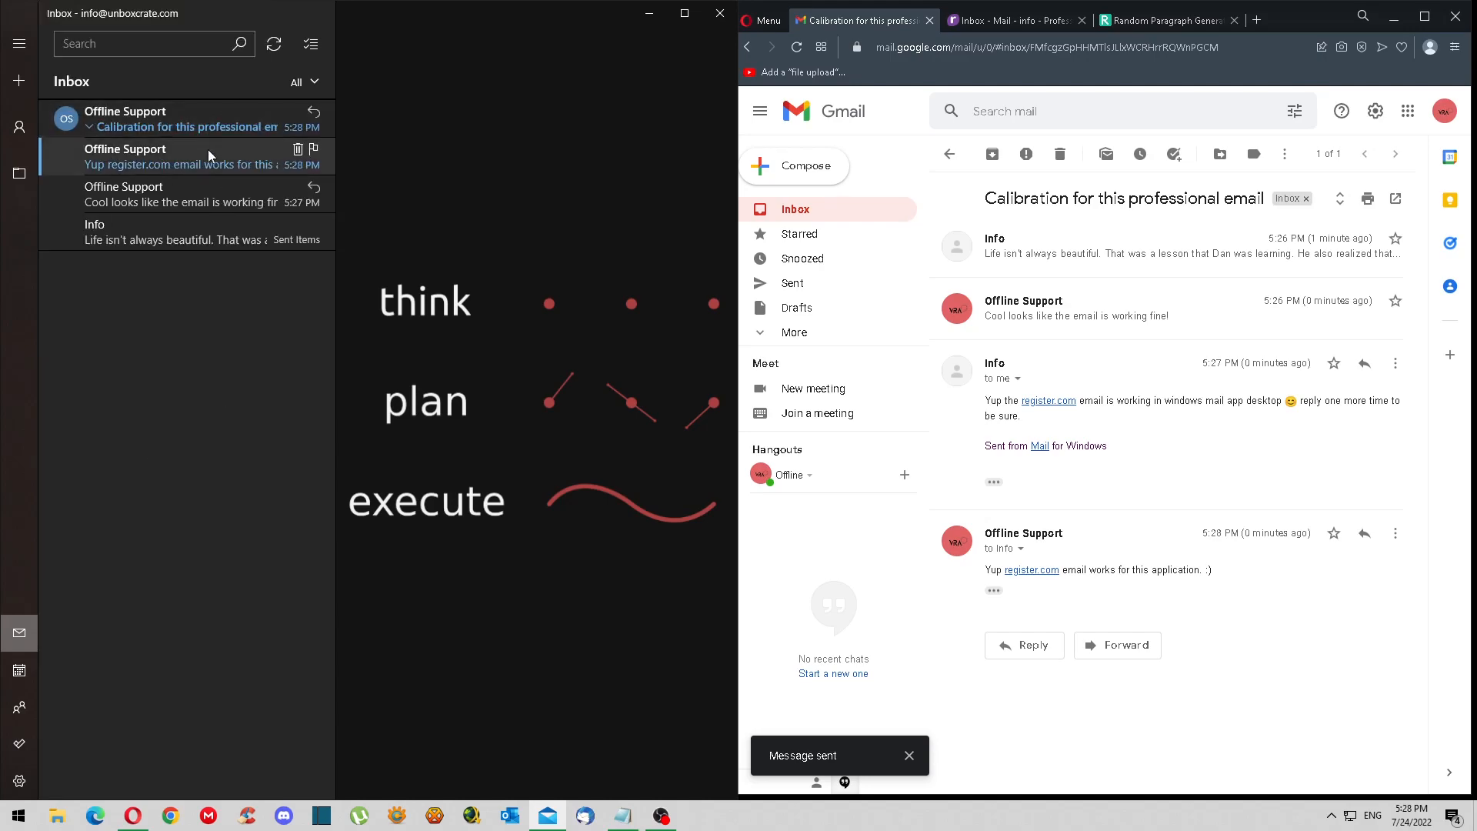
{"action": "left_click", "coordinate": [191, 154]}
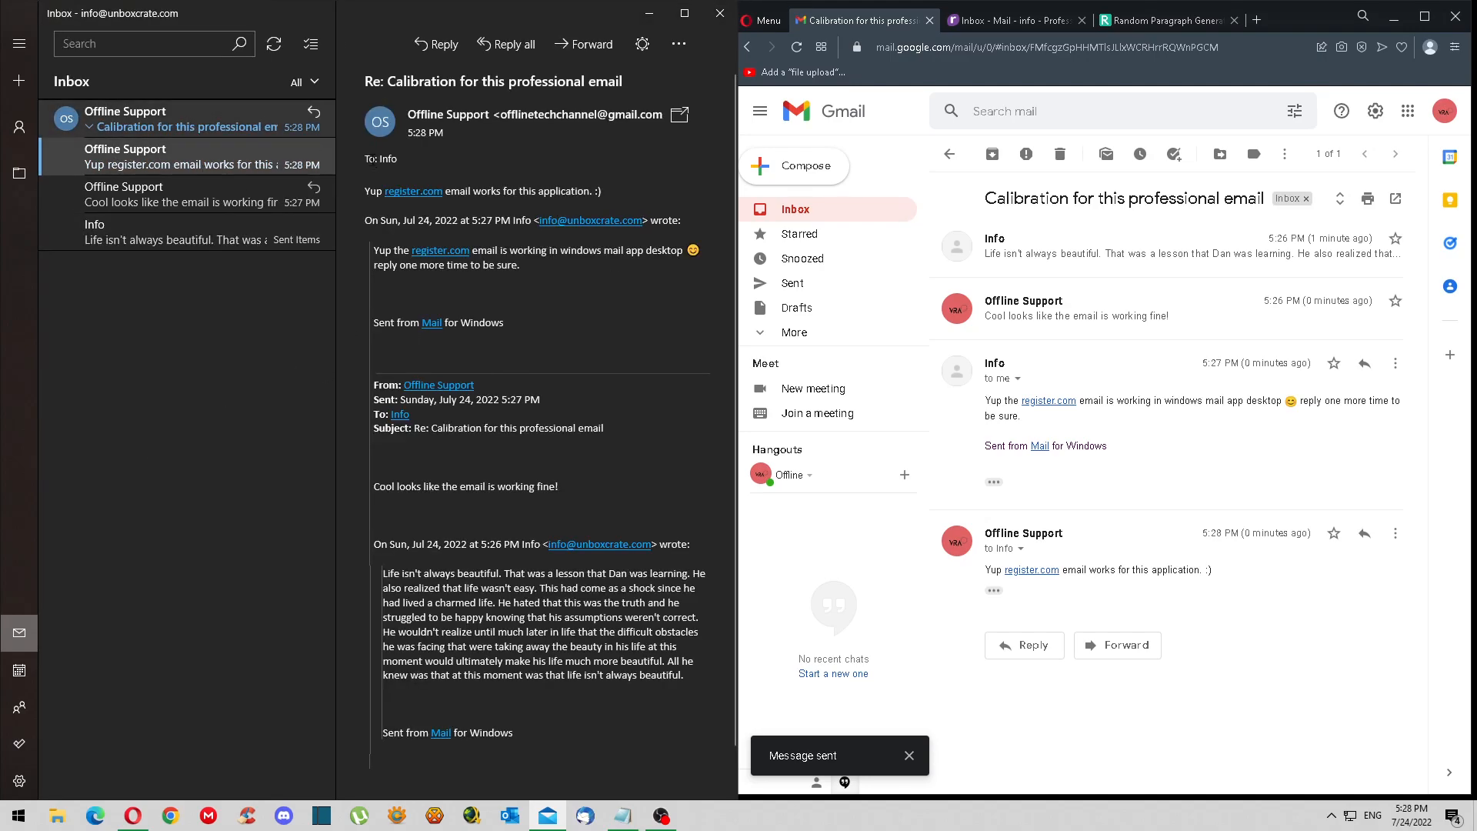
- Reply 'Alright closing this video, like and sub! register.com rocks!' and send it
{"action": "left_click", "coordinate": [434, 46]}
{"action": "type", "text": "Al"}
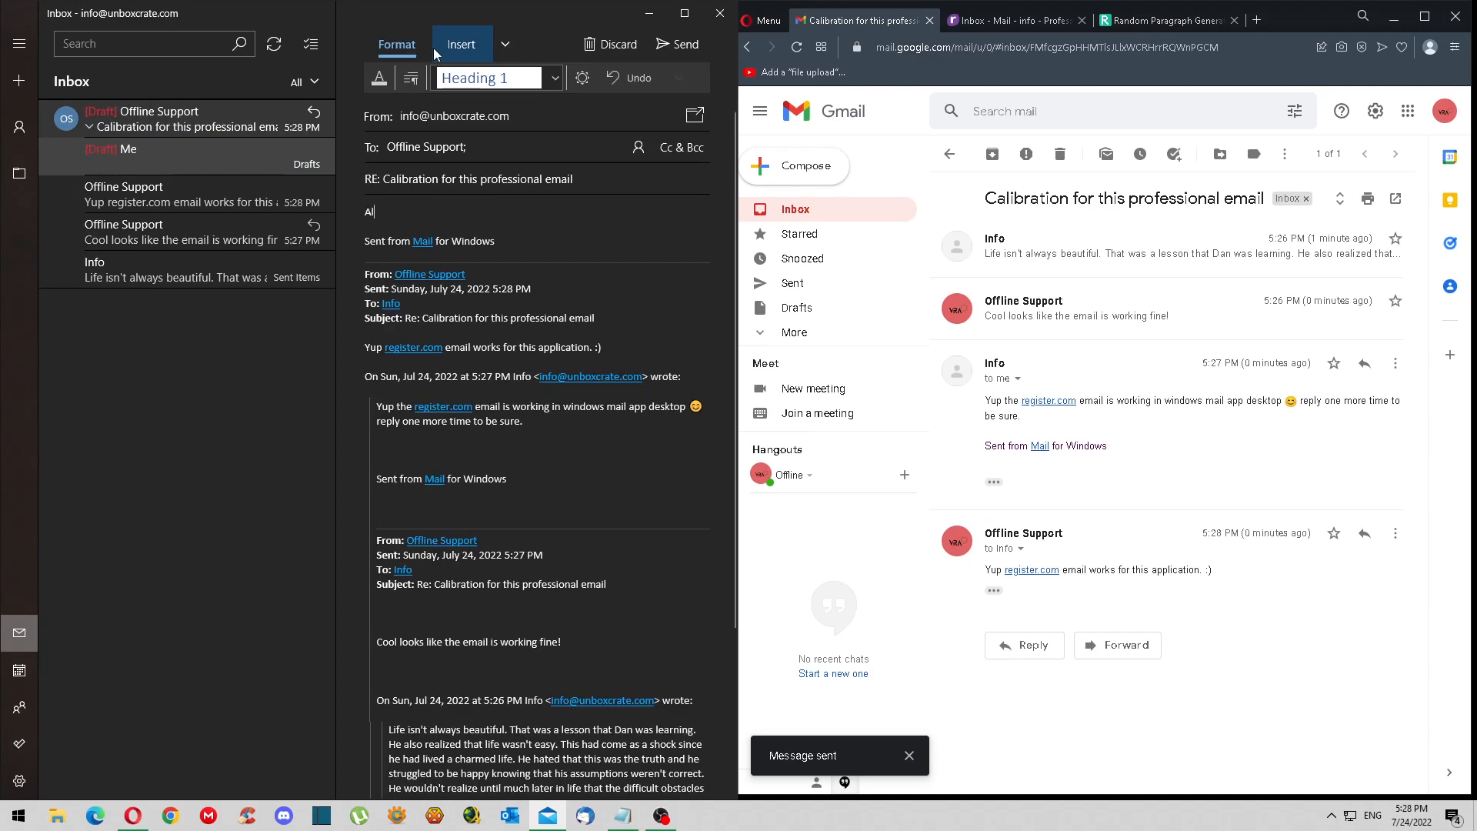
{"action": "type", "text": "right closing th"}
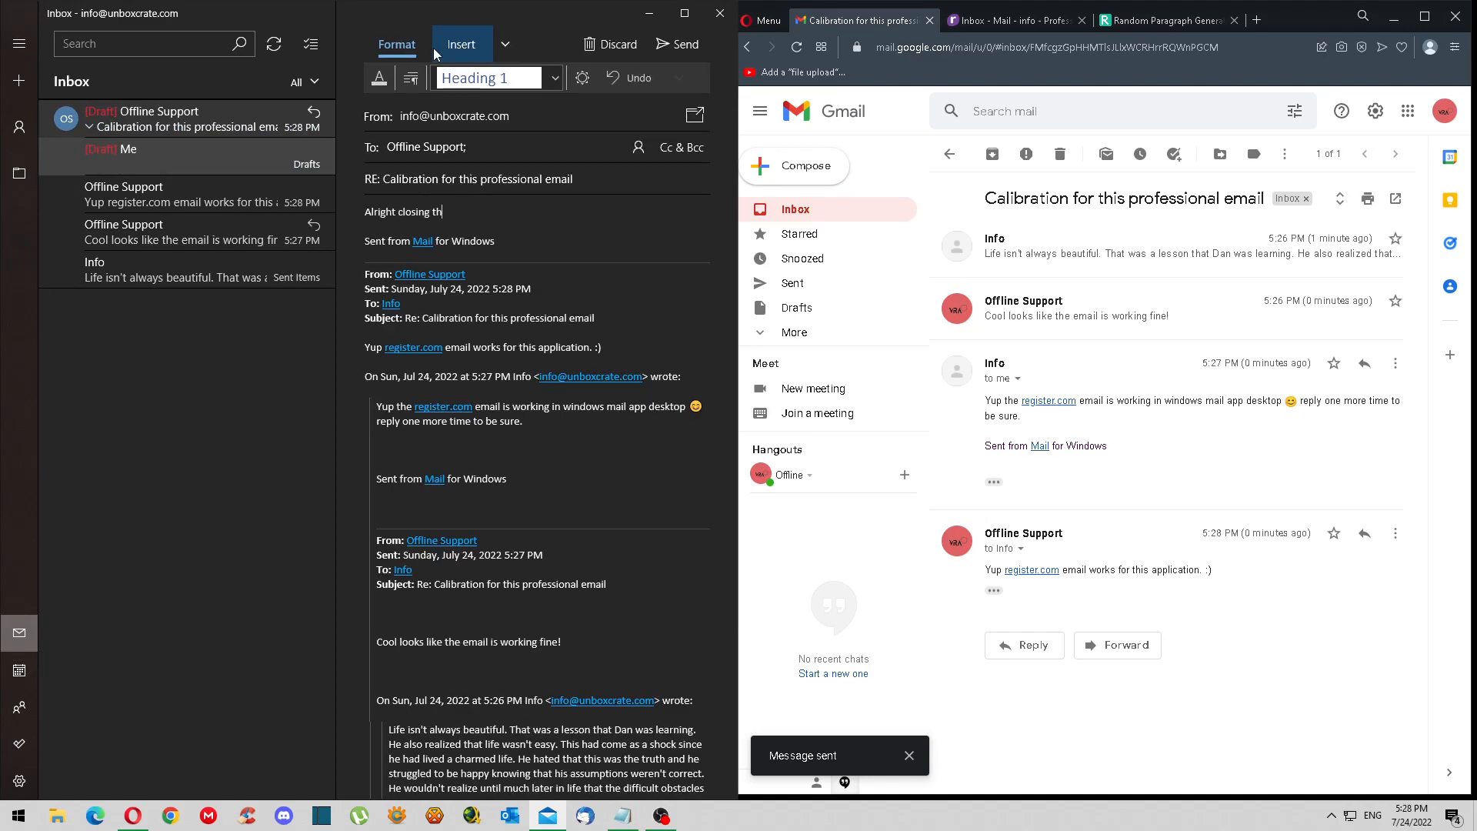
{"action": "type", "text": "is video, l"}
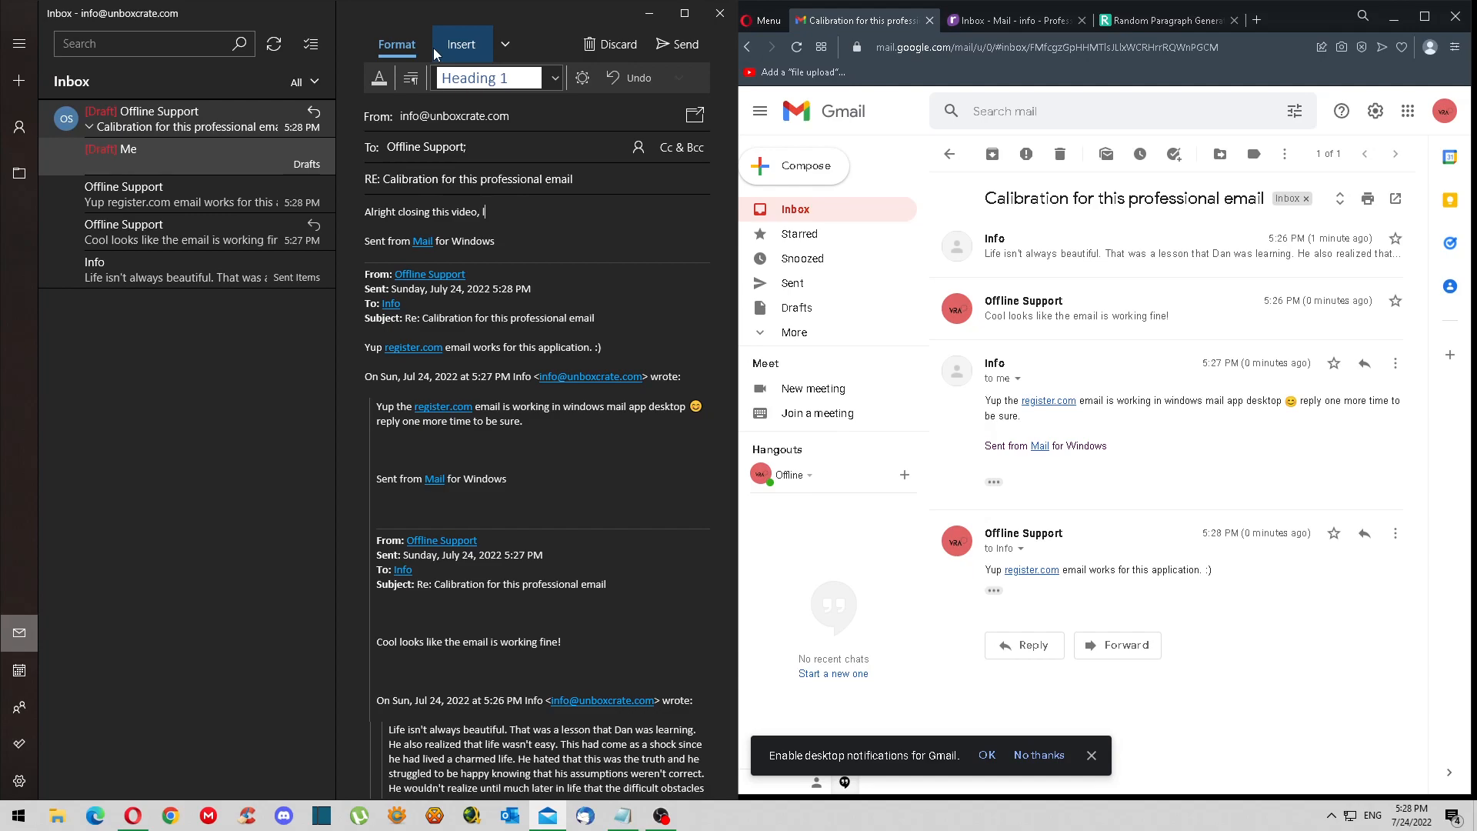
{"action": "type", "text": "ike and sub! register.com rocks!"}
{"action": "left_click", "coordinate": [668, 45]}
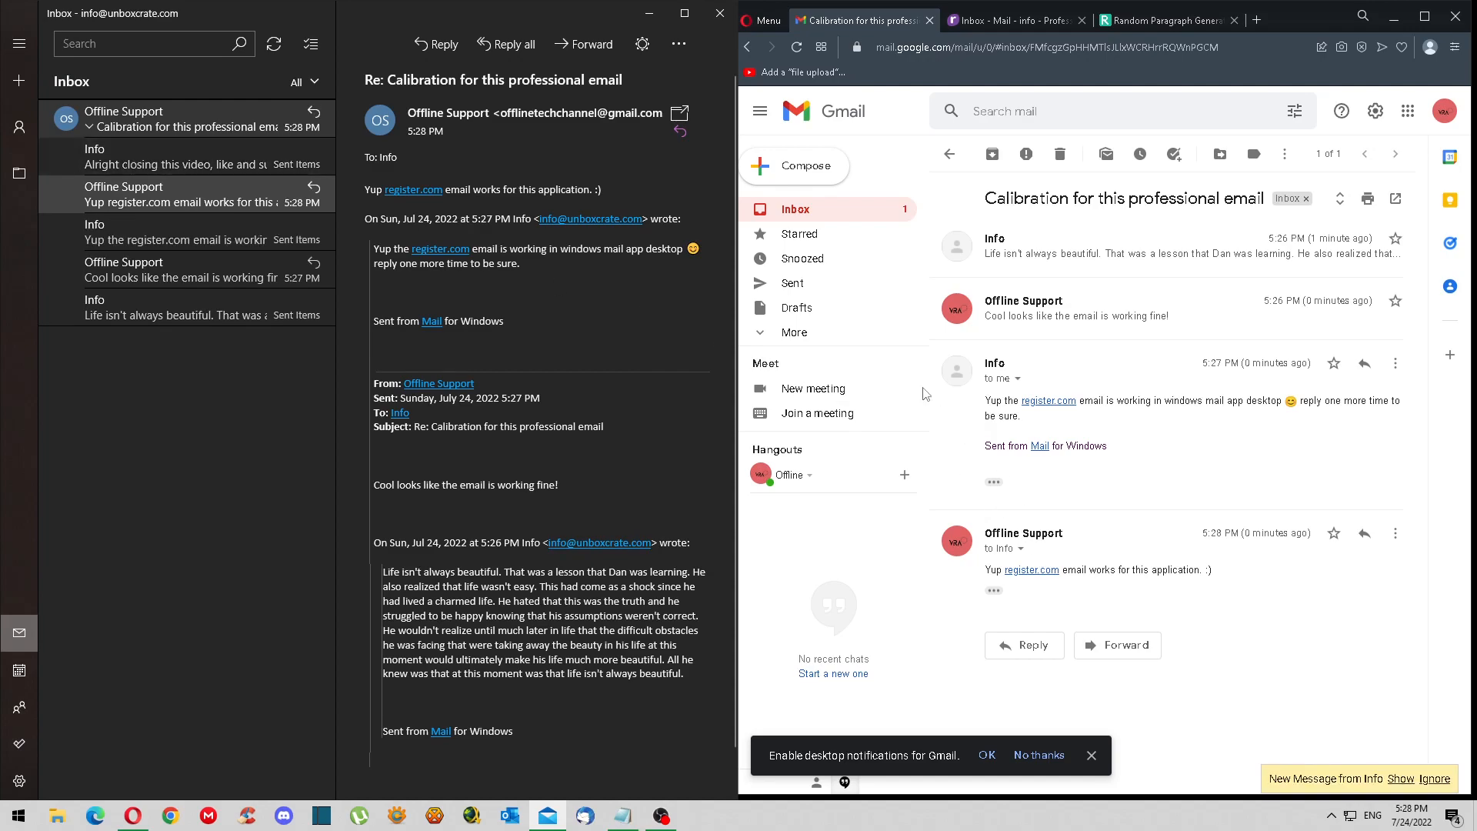
- Send the 'Awesome!' smart reply to Info's latest message in Gmail's Calibration conversation
{"action": "left_click", "coordinate": [824, 209]}
{"action": "left_click", "coordinate": [1098, 244]}
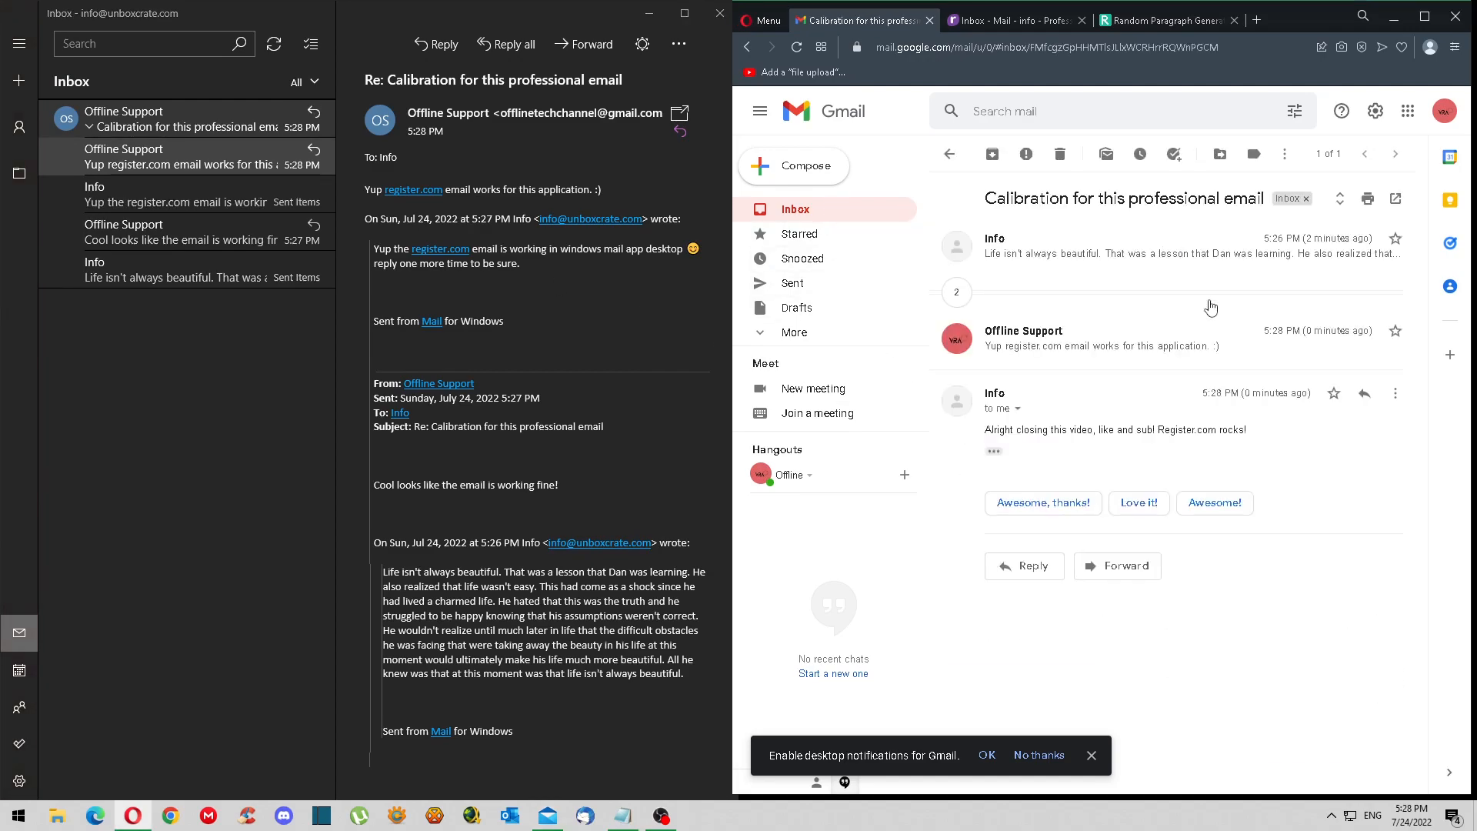
{"action": "triple_click", "coordinate": [1147, 430]}
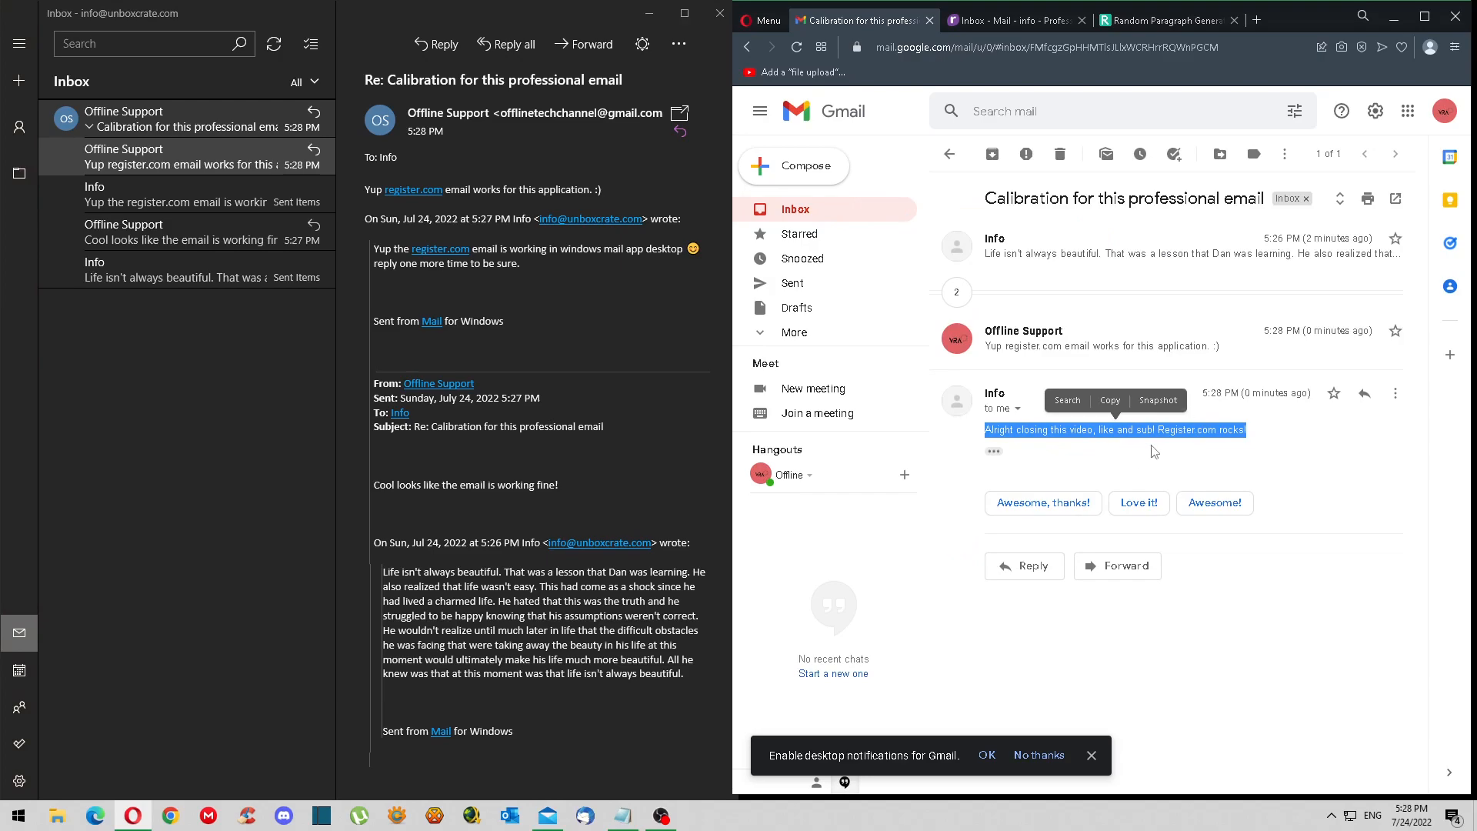
{"action": "left_click", "coordinate": [1215, 503]}
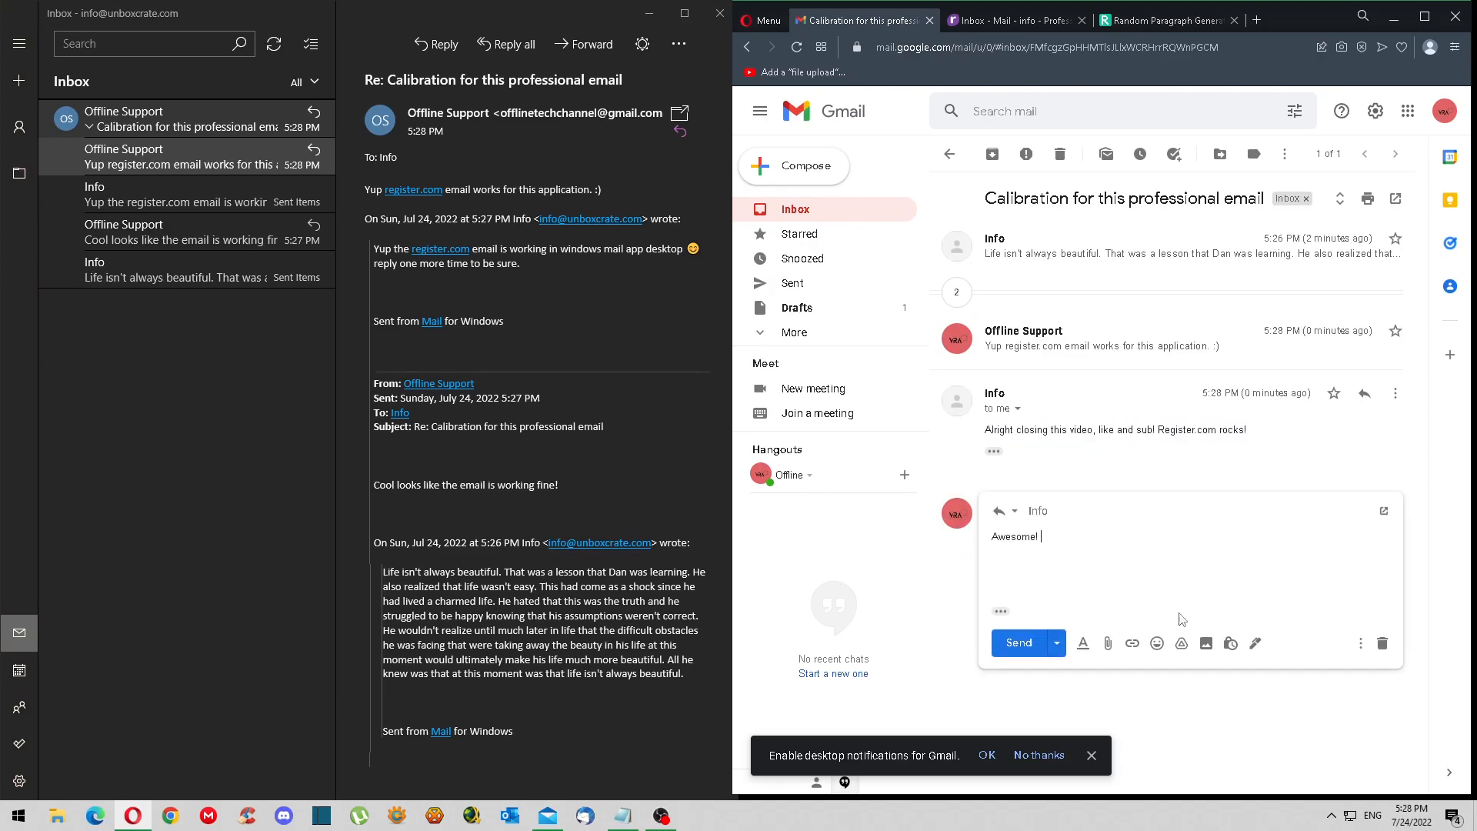
{"action": "left_click", "coordinate": [1019, 643]}
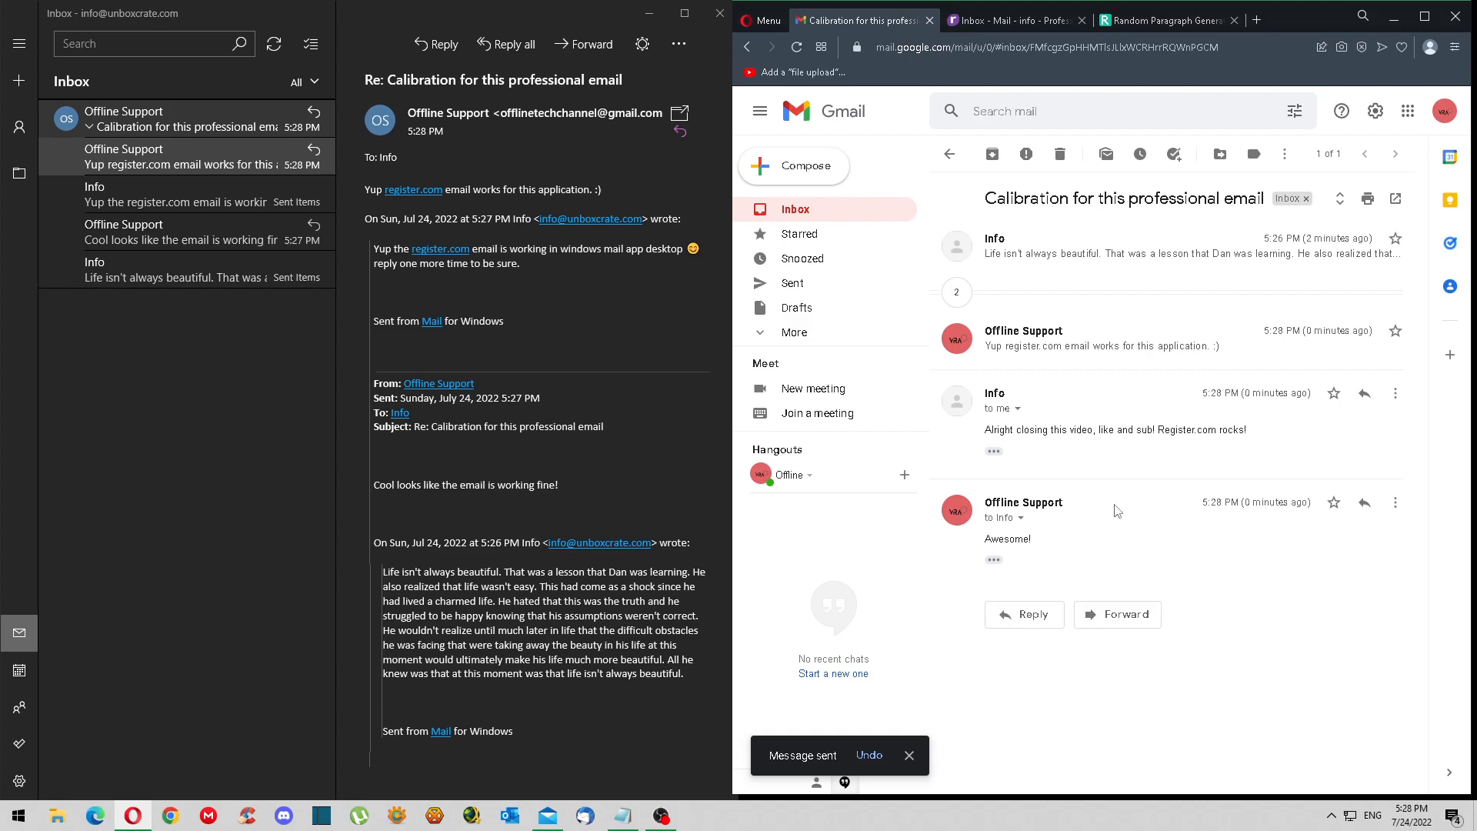
{"action": "left_click", "coordinate": [27, 173]}
- Check the Windows Mail Inbox and read Offline Support's new 'Awesome!' message in the Calibration thread
{"action": "left_click", "coordinate": [117, 94]}
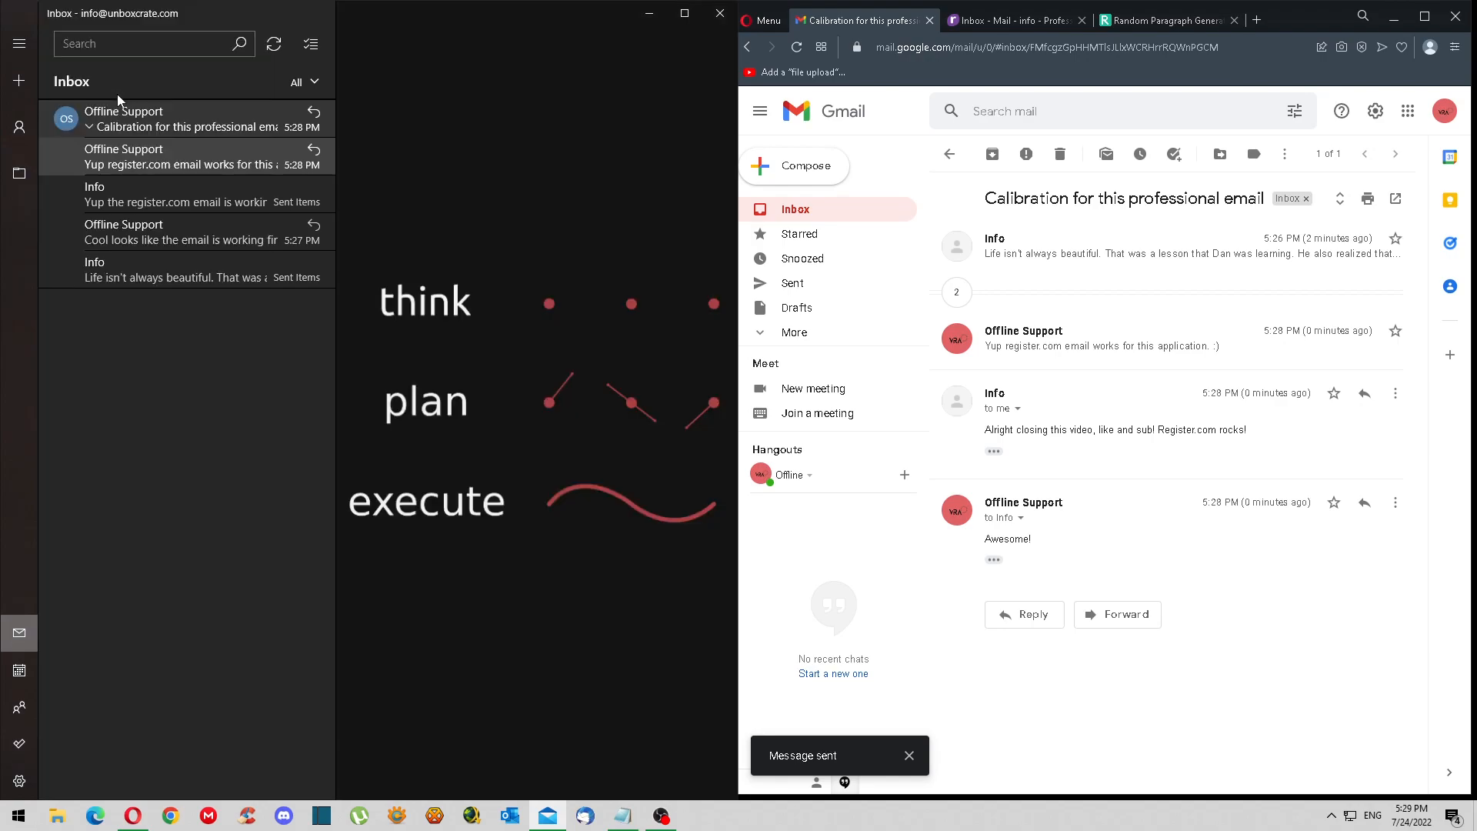
{"action": "left_click", "coordinate": [19, 173]}
{"action": "left_click", "coordinate": [123, 105]}
{"action": "left_click", "coordinate": [31, 172]}
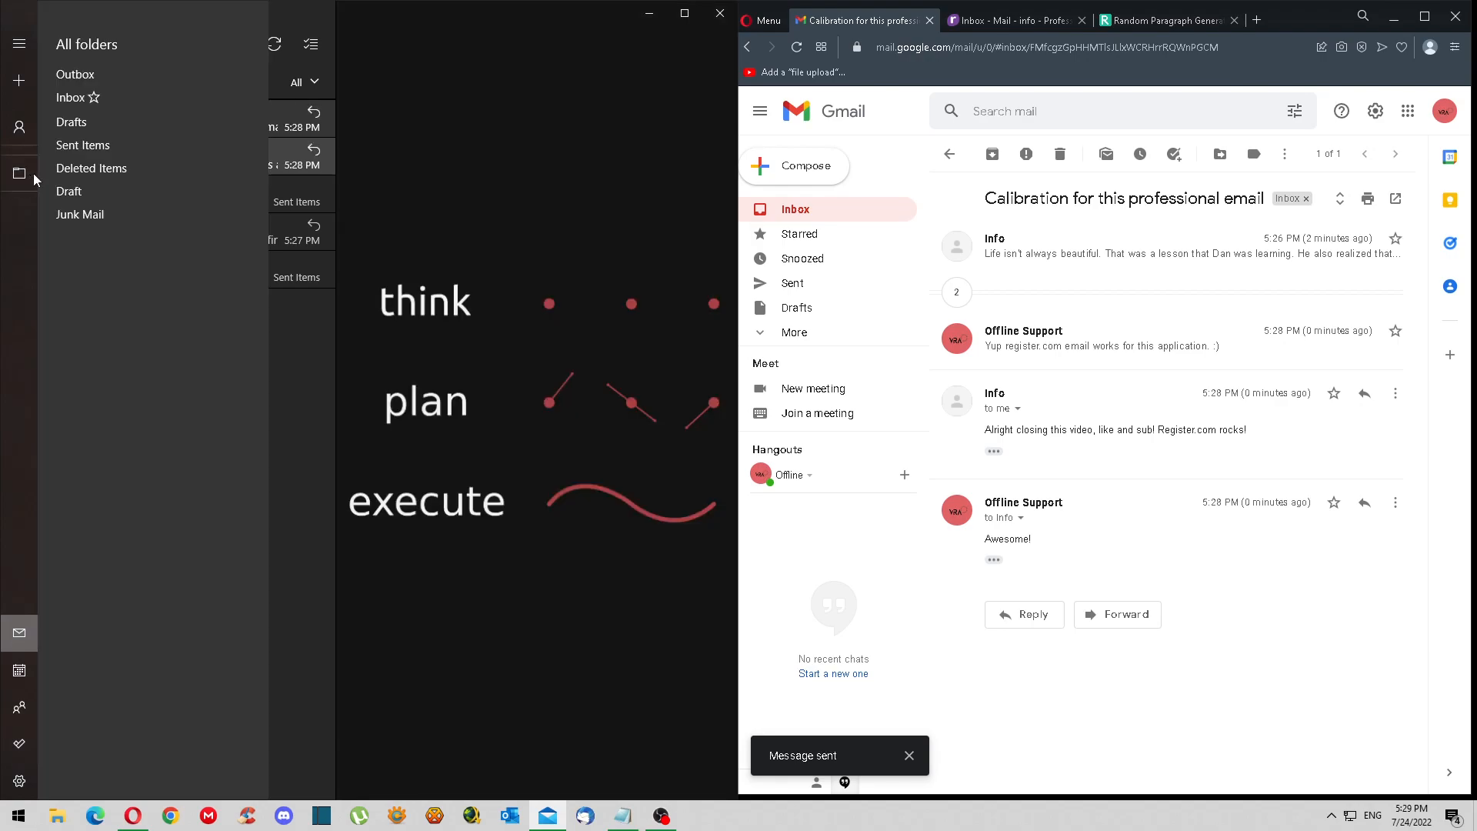
{"action": "left_click", "coordinate": [147, 105]}
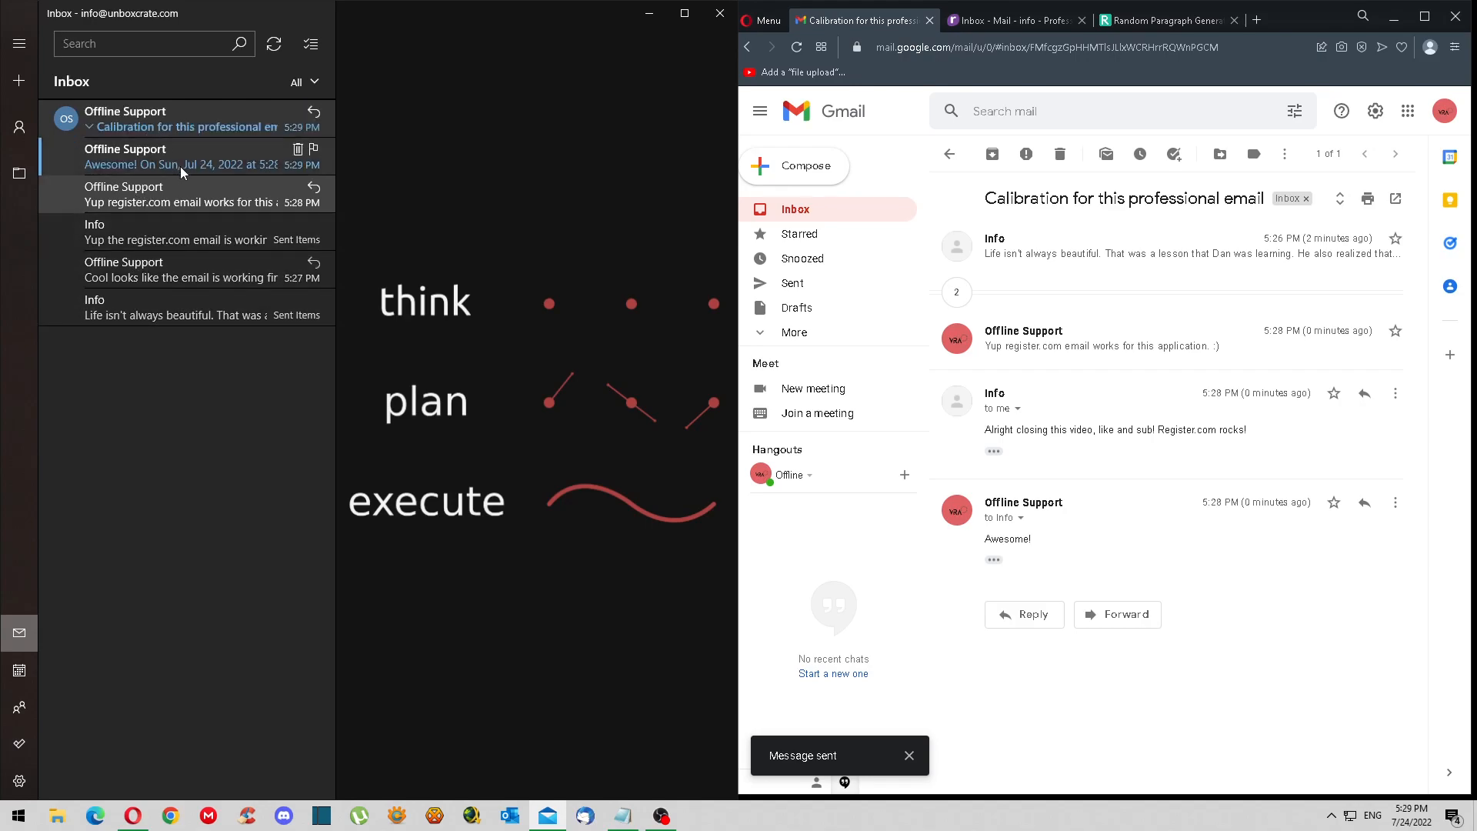
{"action": "left_click", "coordinate": [182, 165]}
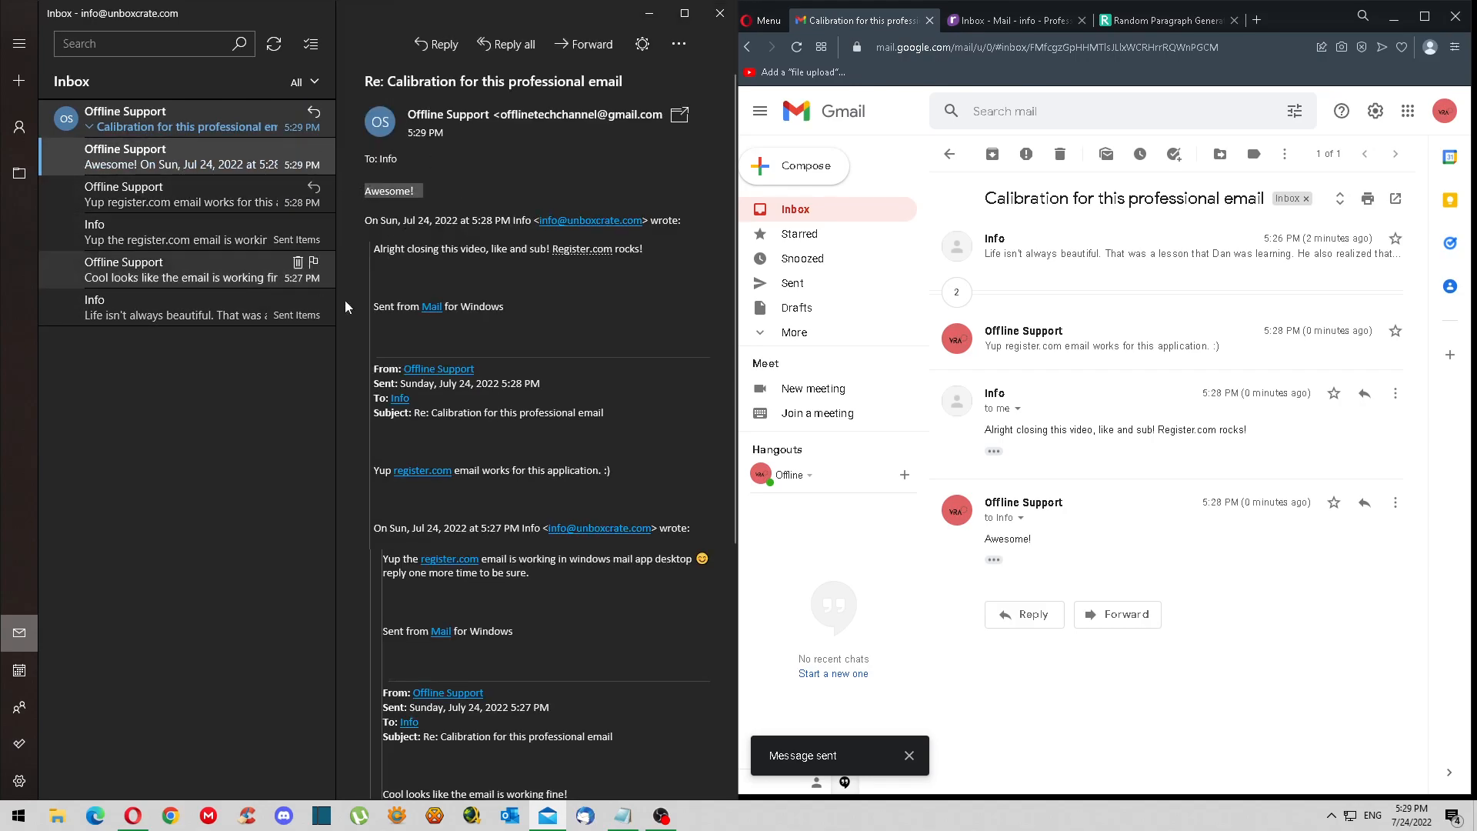
{"action": "left_click", "coordinate": [577, 319]}
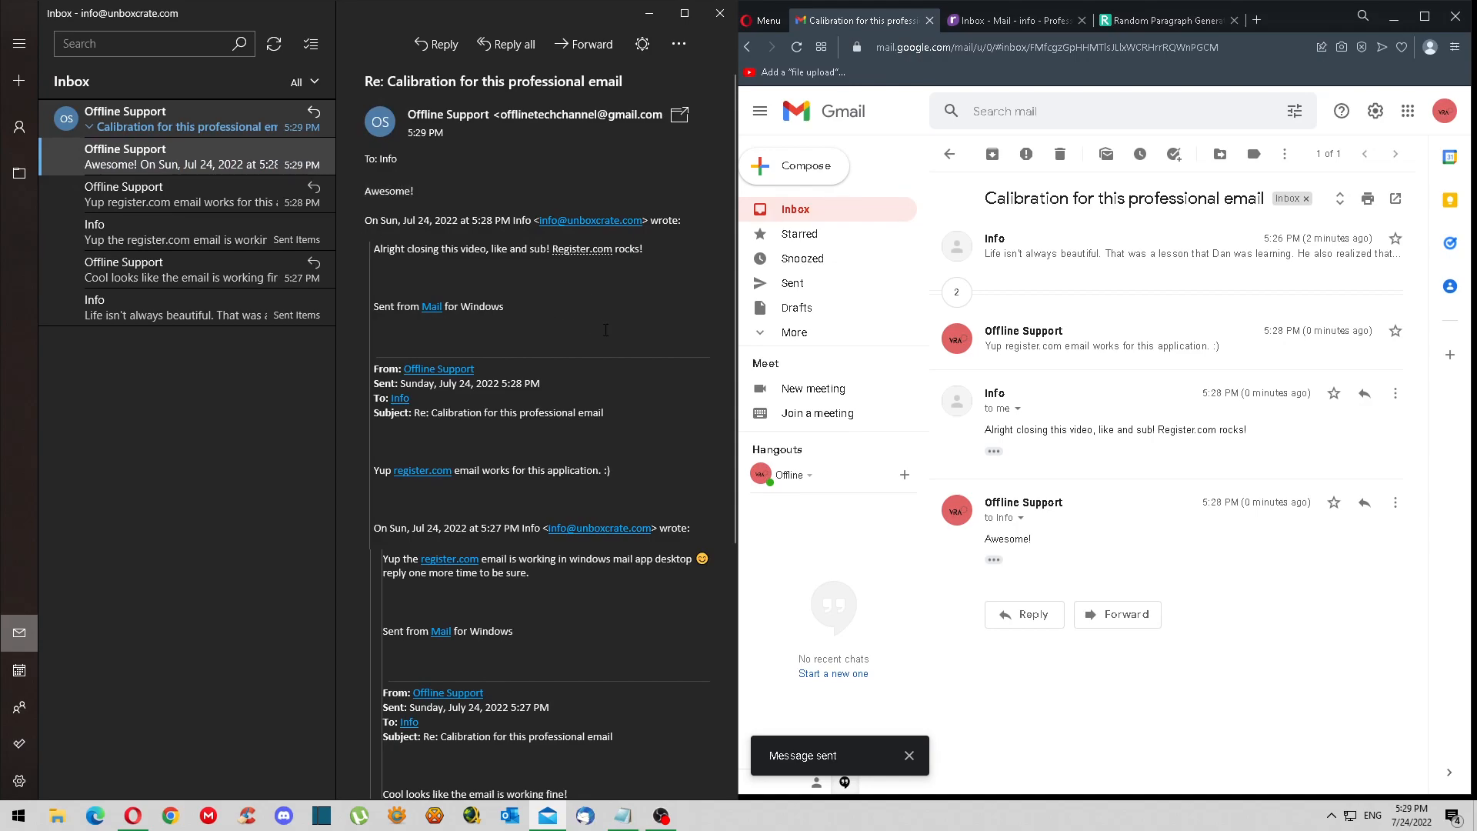